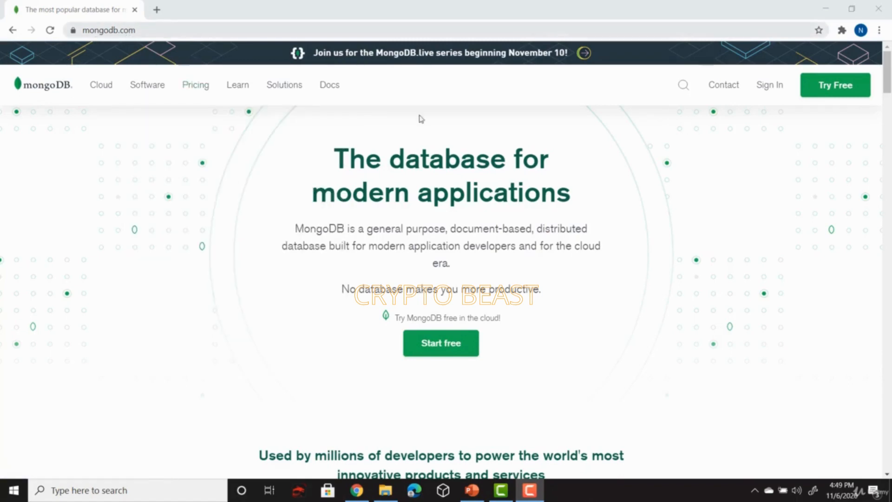
Register a free Atlas account with company, usage, work email, name and password, accepting the terms
{"action": "left_click", "coordinate": [454, 348]}
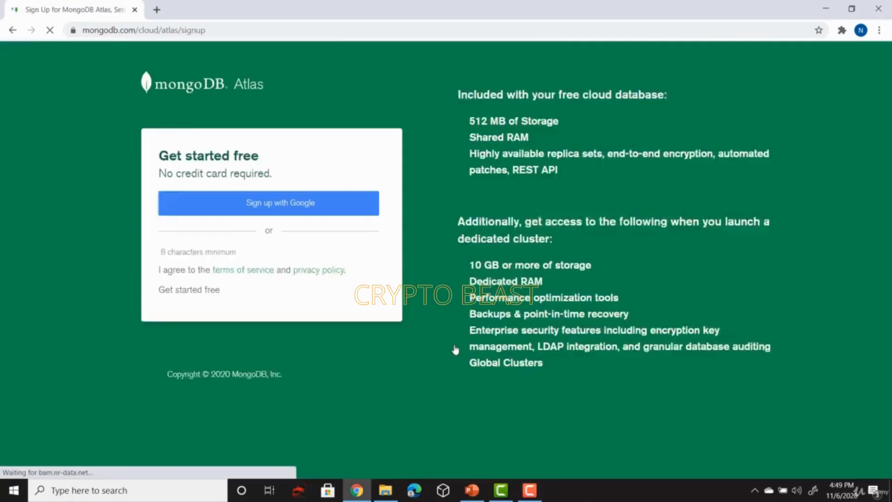
{"action": "scroll", "coordinate": [319, 221], "scroll_direction": "down", "scroll_amount": 2}
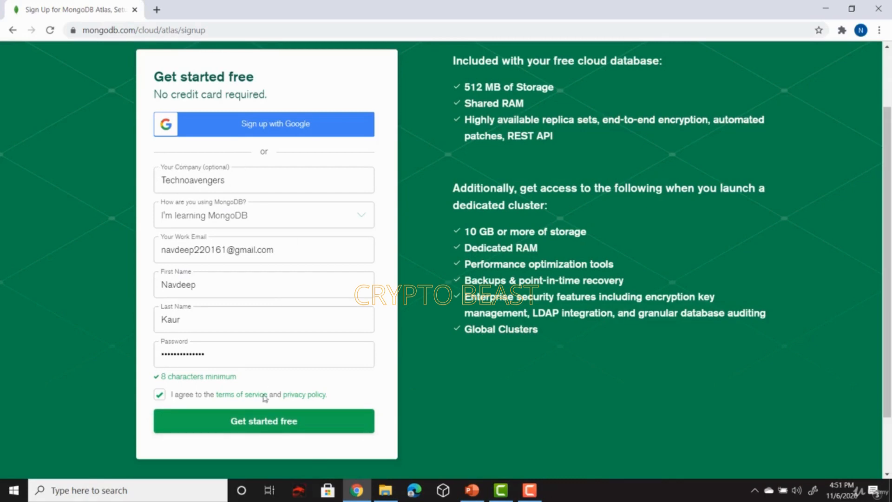
{"action": "left_click", "coordinate": [256, 424]}
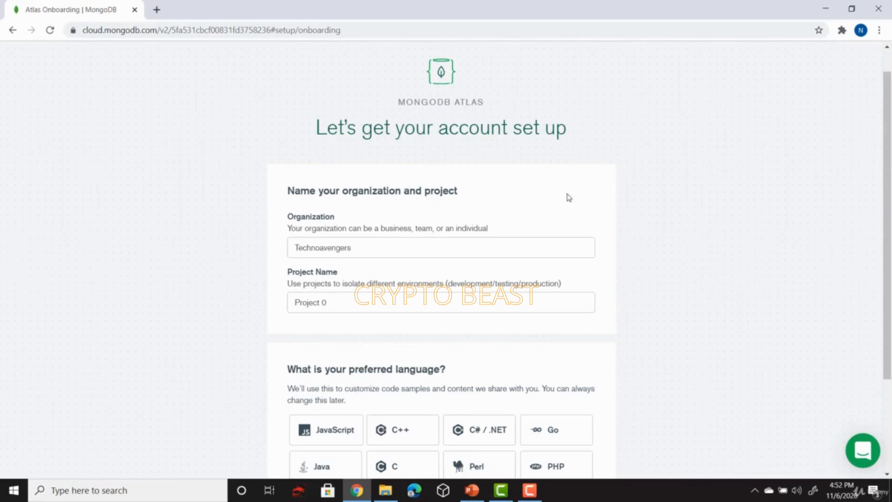
Rename the project to Mongo_DB_tutorial, choose Python as preferred language, and continue
{"action": "scroll", "coordinate": [568, 197], "scroll_direction": "down", "scroll_amount": 3}
{"action": "scroll", "coordinate": [568, 197], "scroll_direction": "up", "scroll_amount": 3}
{"action": "scroll", "coordinate": [569, 198], "scroll_direction": "down", "scroll_amount": 2}
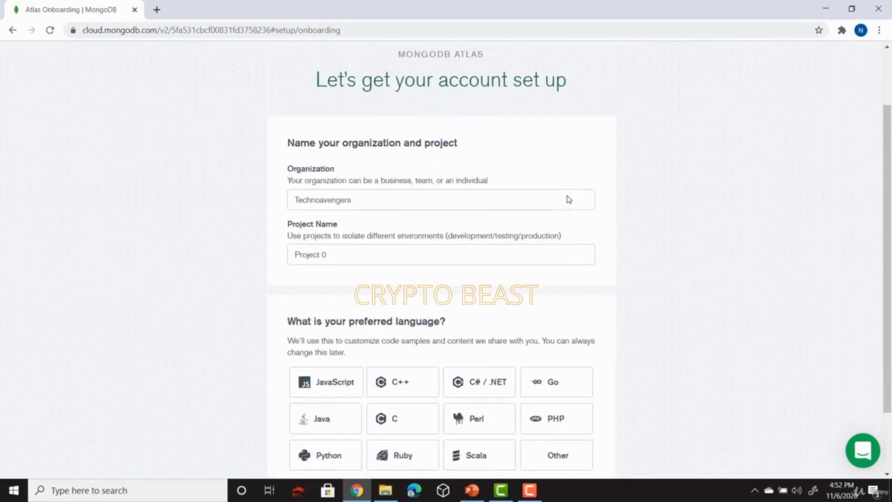
{"action": "scroll", "coordinate": [569, 199], "scroll_direction": "down", "scroll_amount": 1}
{"action": "left_click_drag", "start_coordinate": [353, 237], "coordinate": [289, 236]}
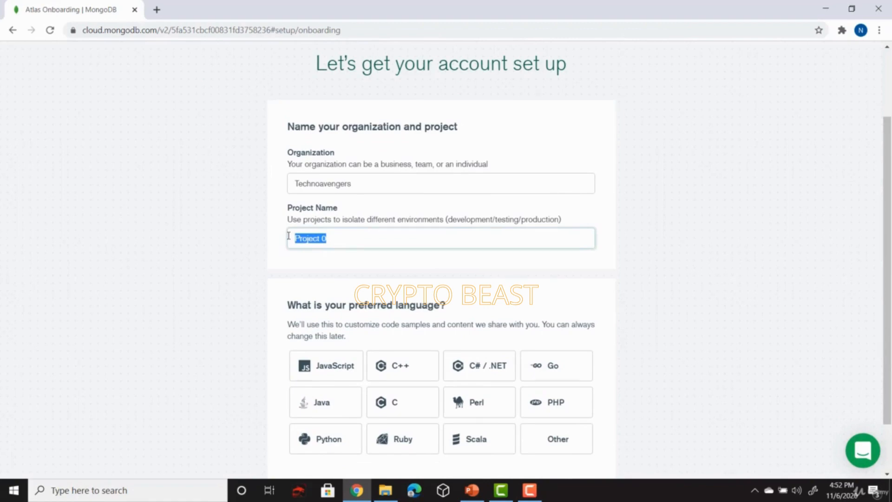
{"action": "type", "text": "Mongo_DB_tutorial"}
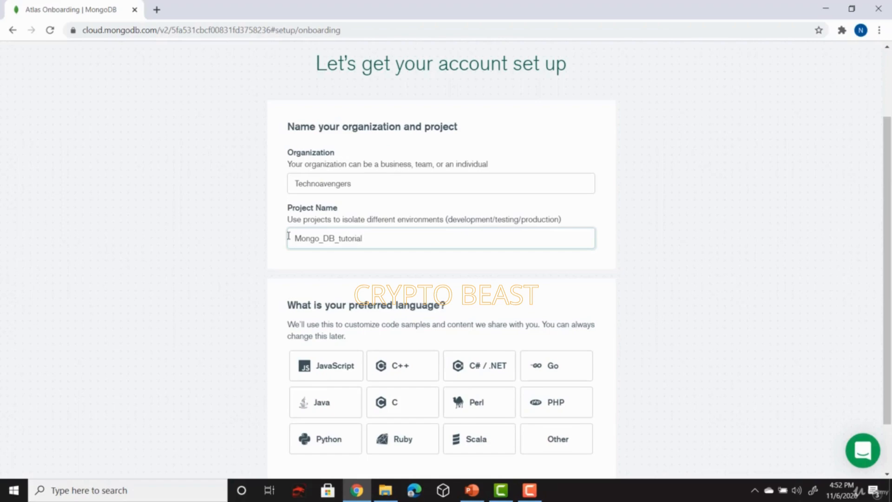
{"action": "scroll", "coordinate": [289, 236], "scroll_direction": "down", "scroll_amount": 2}
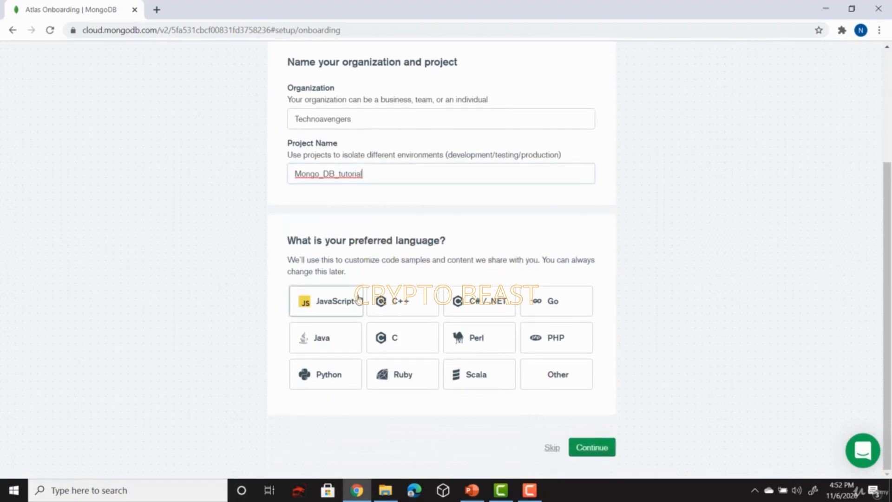
{"action": "left_click", "coordinate": [324, 380]}
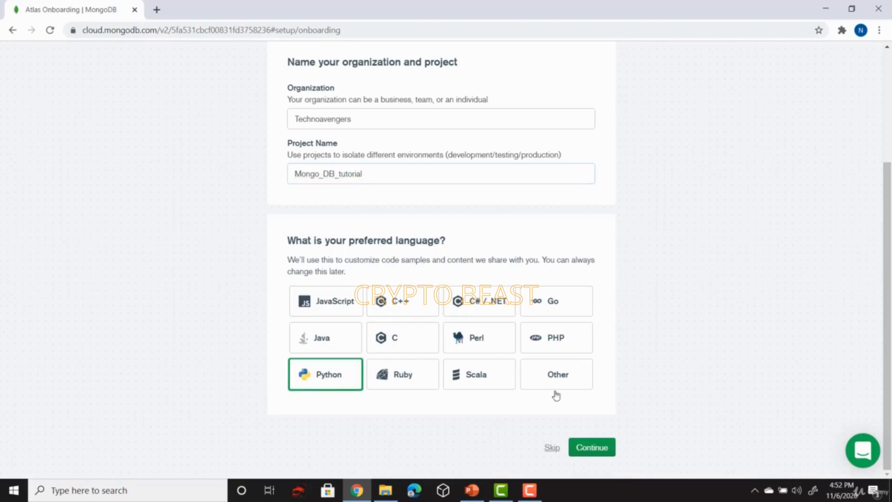
{"action": "left_click", "coordinate": [597, 455]}
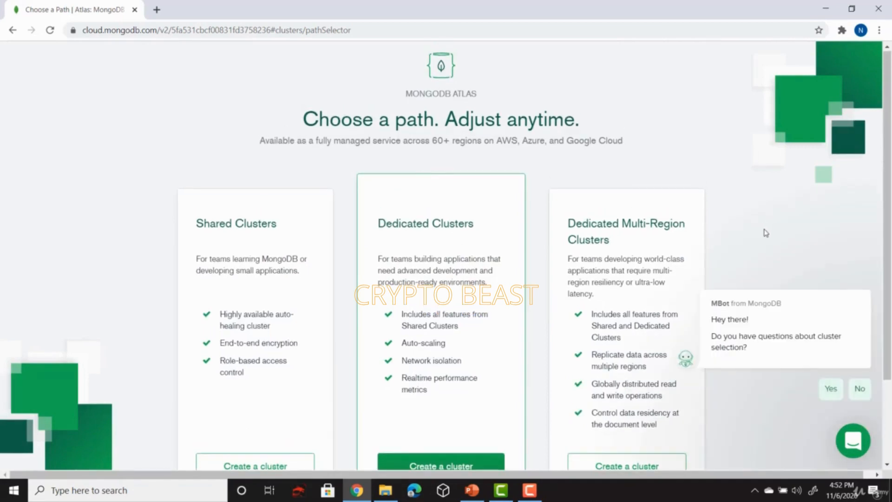
Pick the free Shared Clusters option and start creating a starter cluster
{"action": "scroll", "coordinate": [709, 168], "scroll_direction": "down", "scroll_amount": 1}
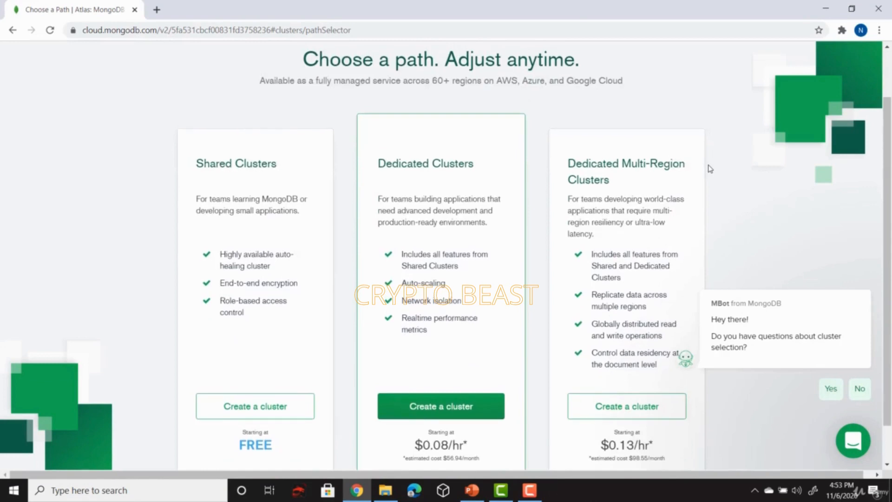
{"action": "scroll", "coordinate": [709, 168], "scroll_direction": "down", "scroll_amount": 1}
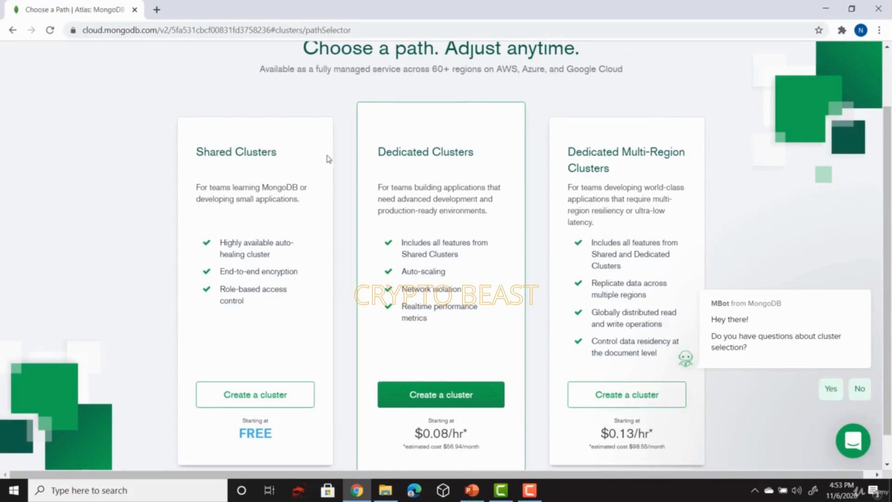
{"action": "scroll", "coordinate": [309, 214], "scroll_direction": "down", "scroll_amount": 1}
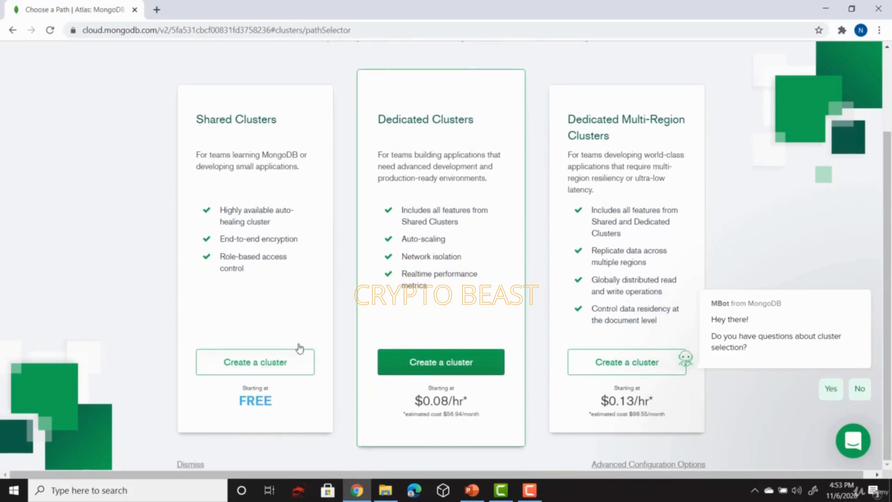
{"action": "left_click", "coordinate": [257, 373]}
{"action": "left_click", "coordinate": [250, 363]}
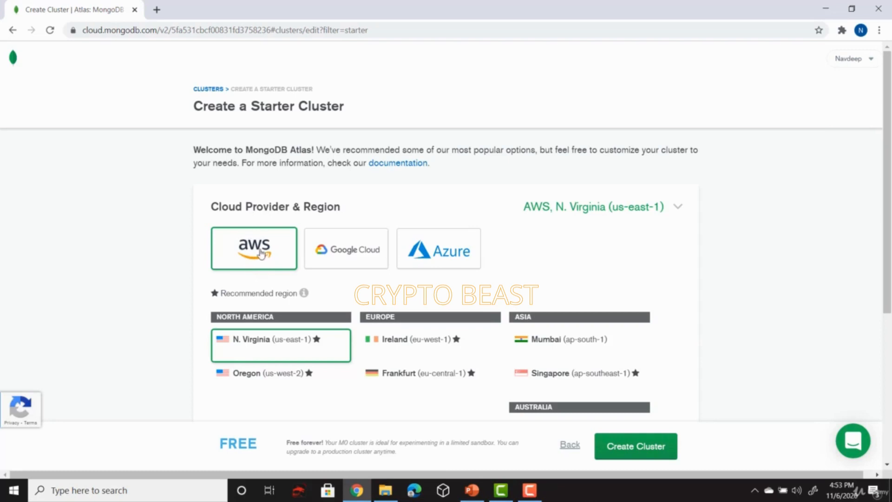
Keep AWS N. Virginia and M0 Sandbox, with MongoDB 4.2 and no backup under Additional Settings
{"action": "scroll", "coordinate": [260, 253], "scroll_direction": "down", "scroll_amount": 2}
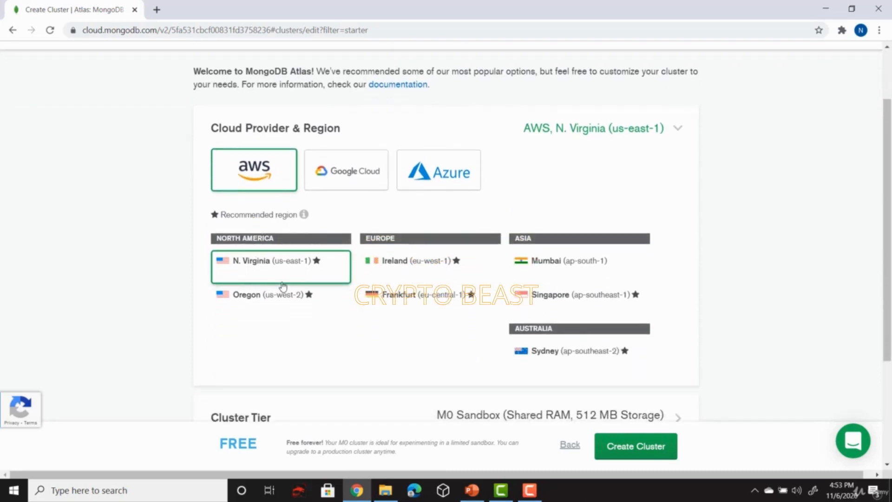
{"action": "scroll", "coordinate": [283, 286], "scroll_direction": "down", "scroll_amount": 3}
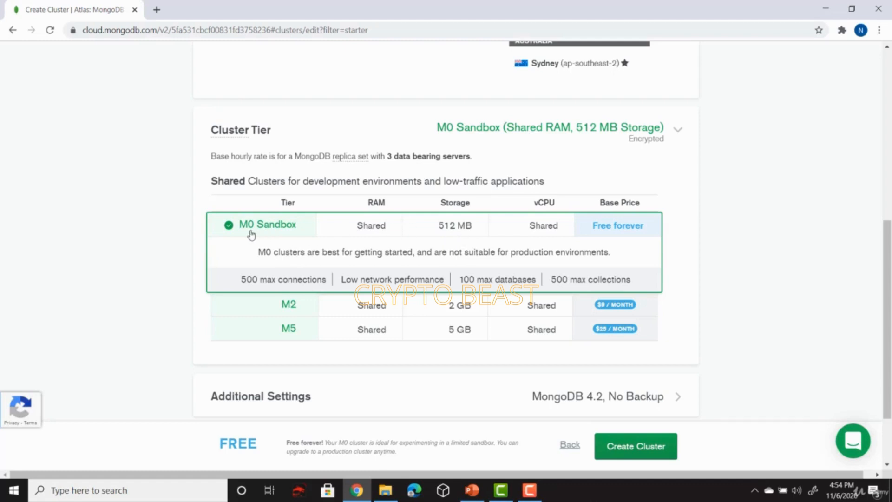
{"action": "scroll", "coordinate": [369, 277], "scroll_direction": "down", "scroll_amount": 2}
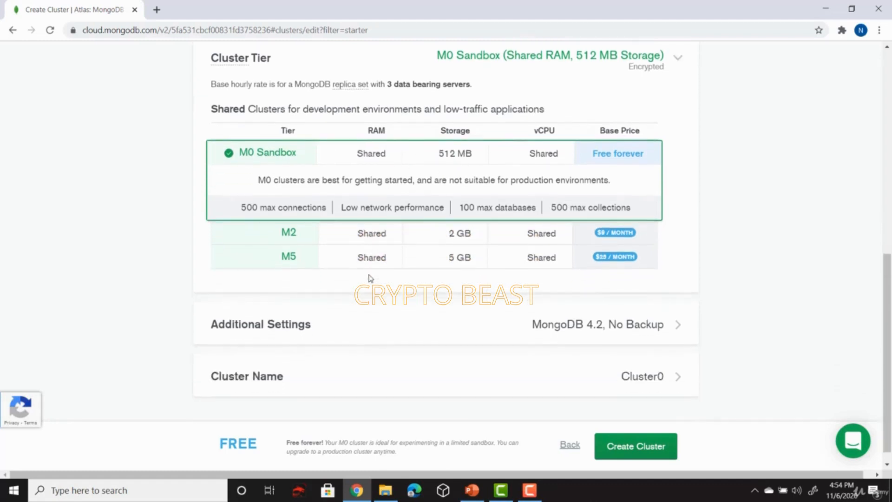
{"action": "left_click", "coordinate": [320, 310]}
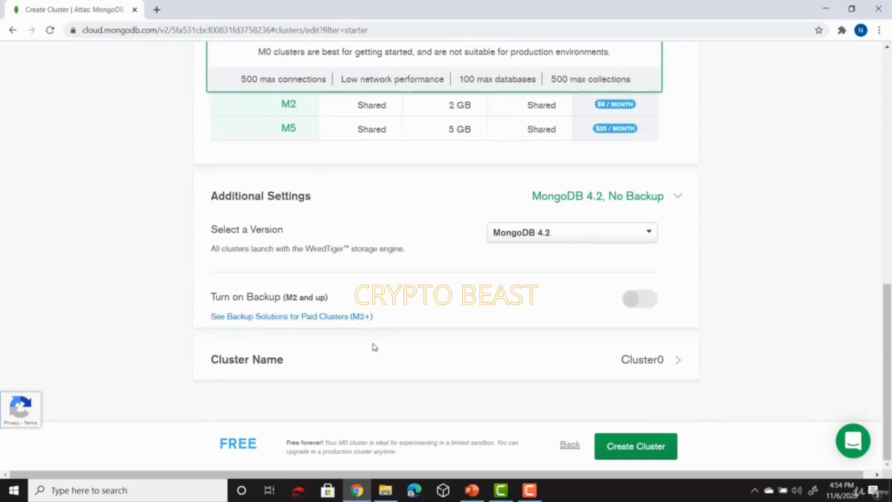
{"action": "left_click", "coordinate": [574, 238]}
{"action": "left_click", "coordinate": [575, 239]}
Leave the cluster name as Cluster0 and look over the final settings
{"action": "left_click", "coordinate": [297, 360]}
{"action": "scroll", "coordinate": [335, 365], "scroll_direction": "down", "scroll_amount": 1}
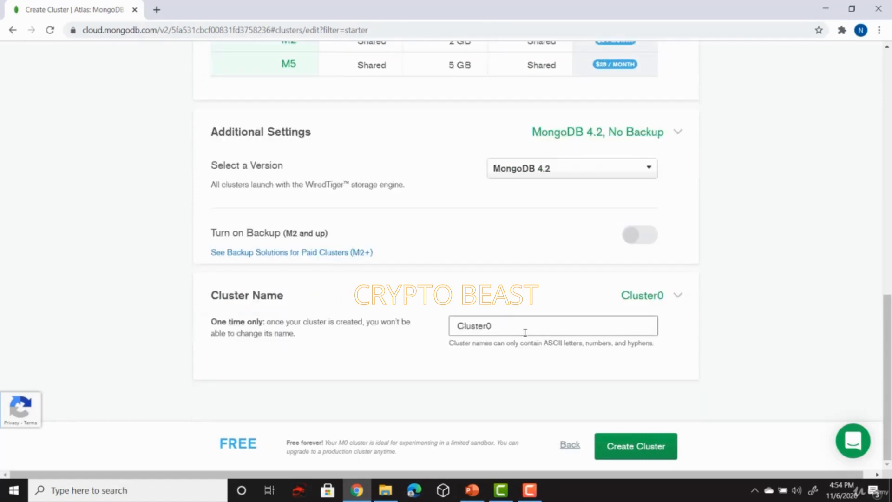
{"action": "left_click_drag", "start_coordinate": [523, 329], "coordinate": [444, 322]}
{"action": "left_click", "coordinate": [461, 377]}
{"action": "scroll", "coordinate": [518, 231], "scroll_direction": "up", "scroll_amount": 10}
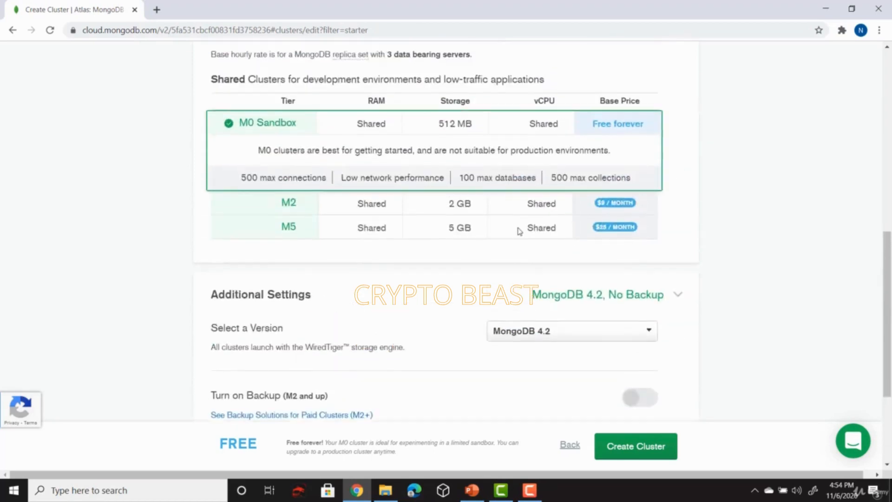
{"action": "scroll", "coordinate": [519, 231], "scroll_direction": "up", "scroll_amount": 1}
{"action": "scroll", "coordinate": [519, 231], "scroll_direction": "down", "scroll_amount": 1}
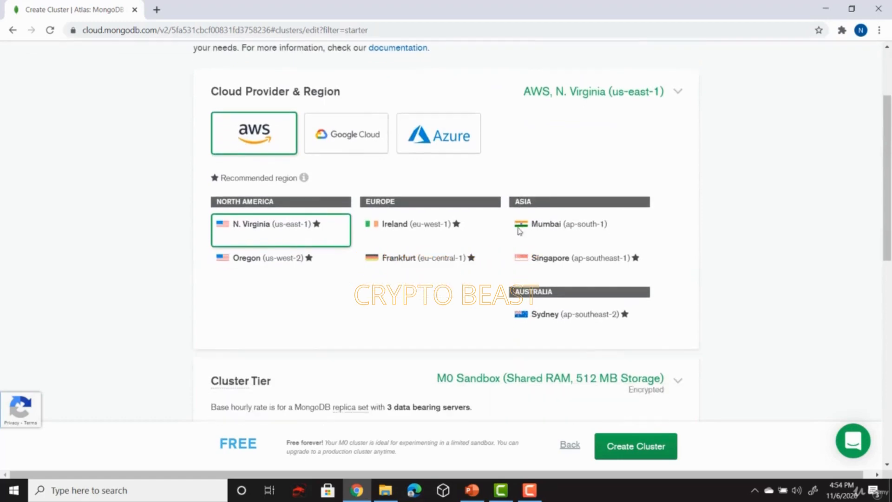
{"action": "scroll", "coordinate": [519, 231], "scroll_direction": "down", "scroll_amount": 10}
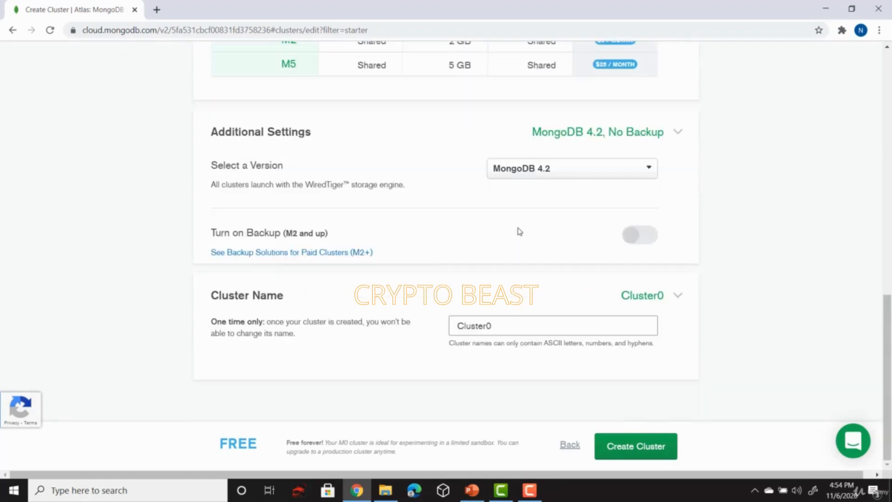
Create Cluster0 and load the sample dataset from its actions menu
{"action": "left_click", "coordinate": [646, 457]}
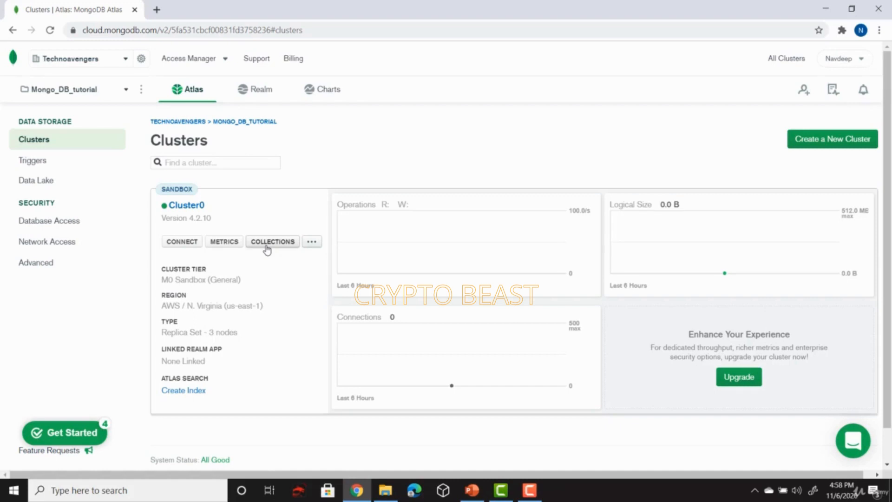
{"action": "left_click", "coordinate": [314, 246]}
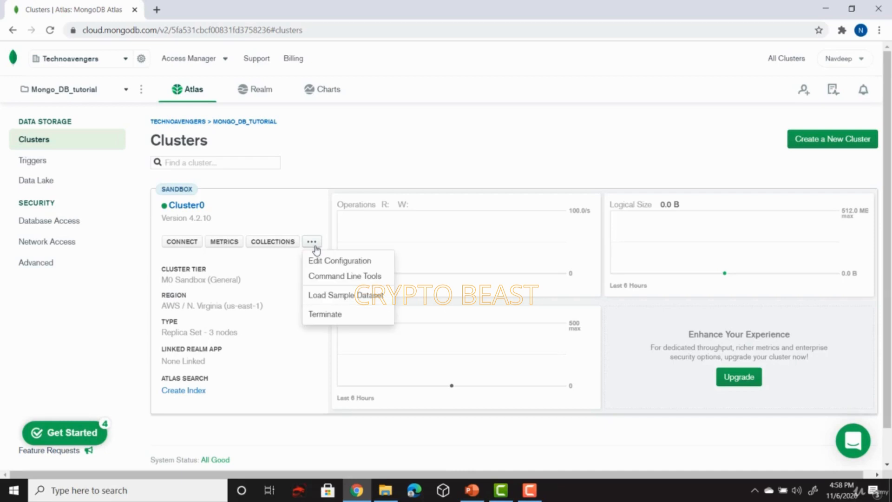
{"action": "left_click", "coordinate": [347, 303]}
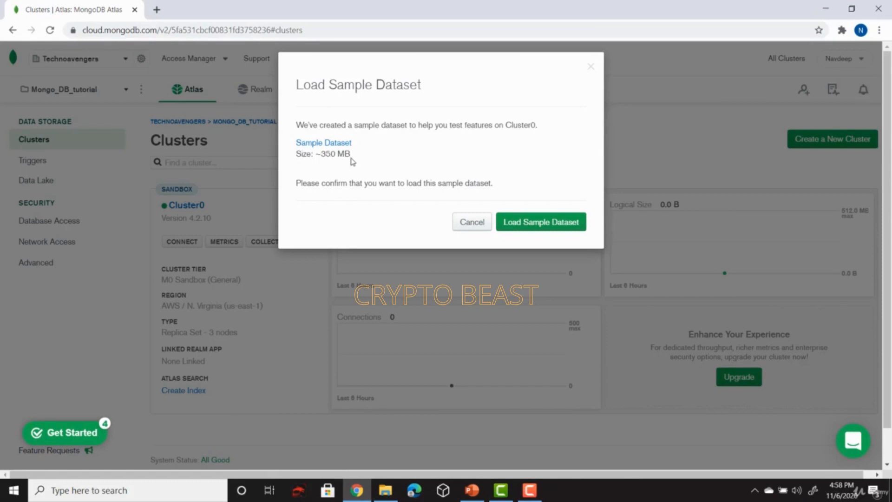
{"action": "left_click", "coordinate": [526, 222]}
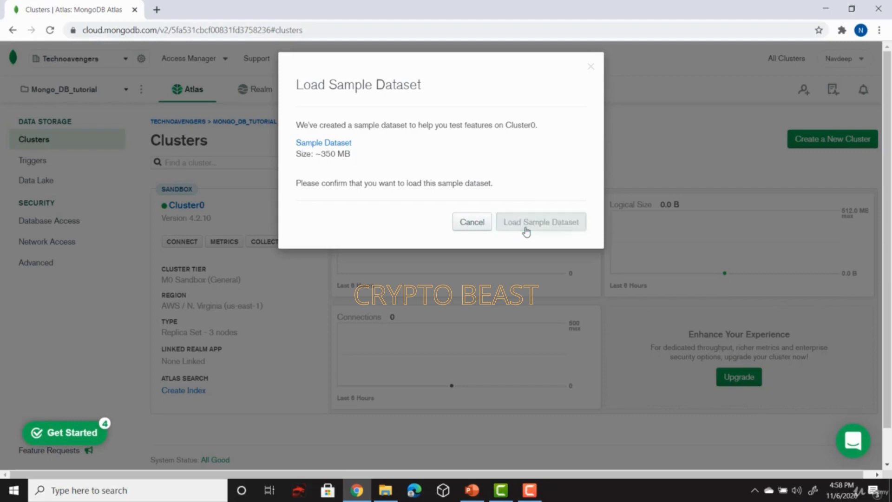
{"action": "left_click", "coordinate": [313, 284]}
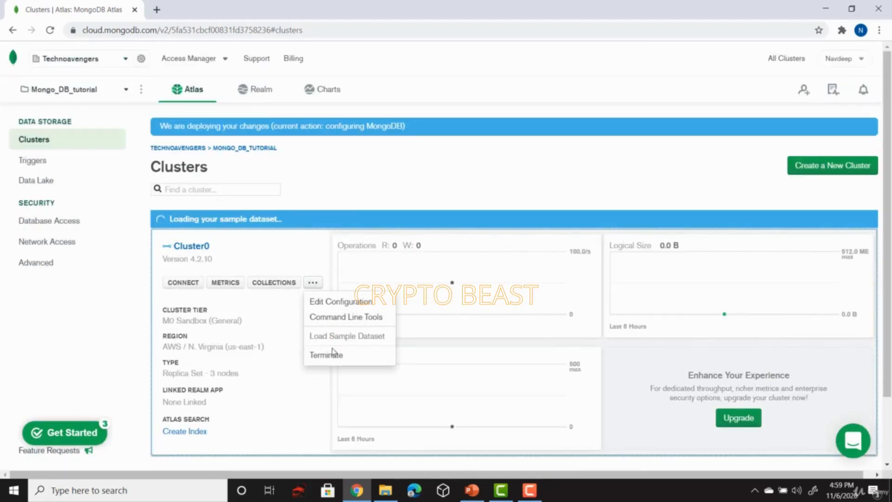
{"action": "left_click", "coordinate": [61, 440]}
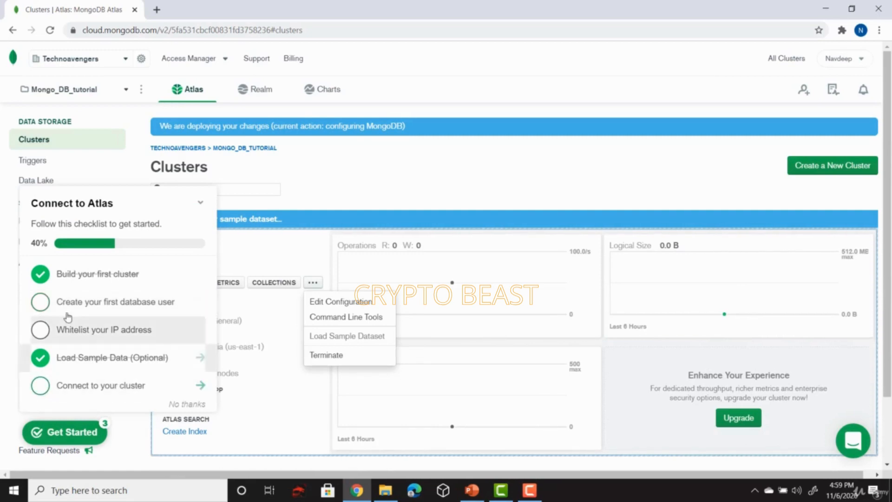
Go to Database Access, dismiss the tip, and begin adding a new database user
{"action": "right_click", "coordinate": [122, 309]}
{"action": "left_click", "coordinate": [122, 309]}
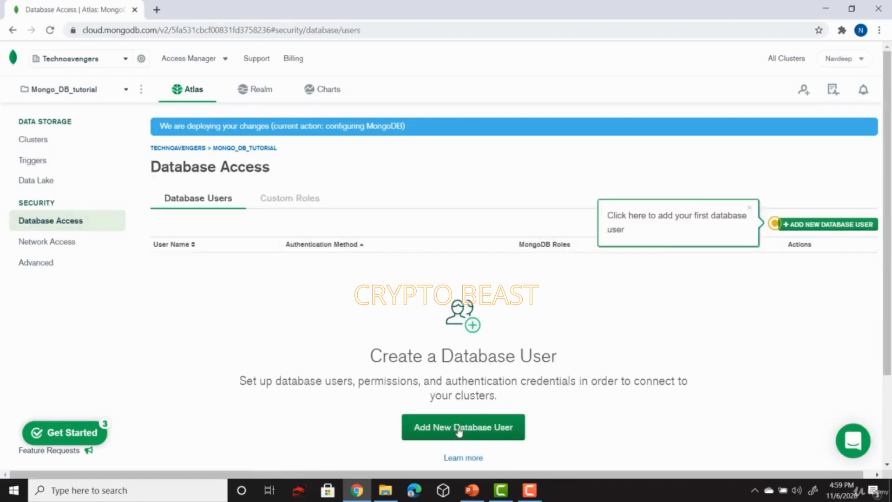
{"action": "left_click", "coordinate": [751, 208]}
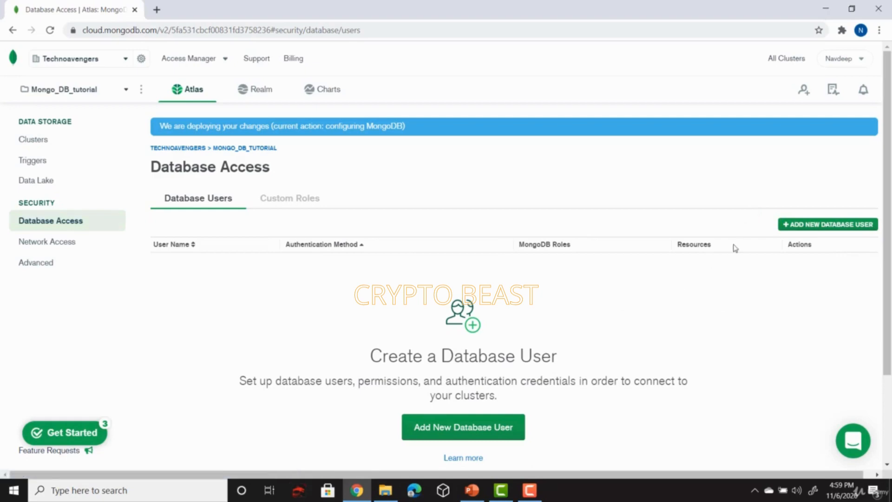
{"action": "left_click", "coordinate": [821, 234]}
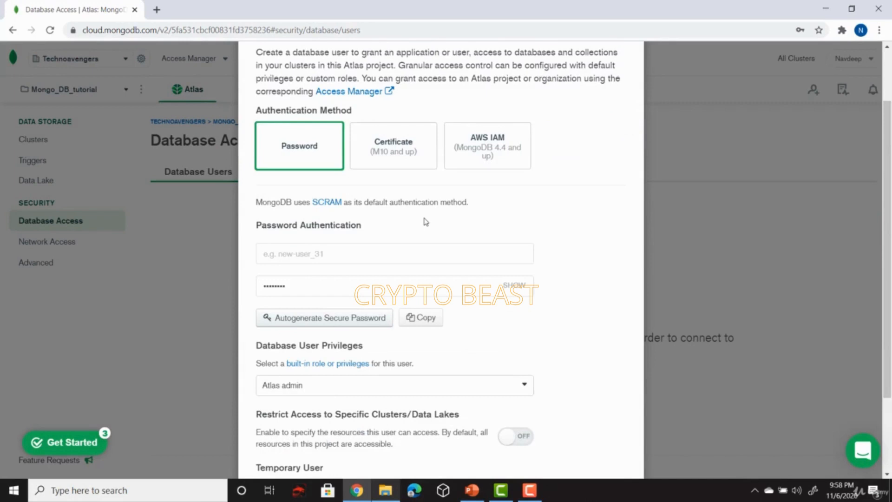
{"action": "scroll", "coordinate": [426, 221], "scroll_direction": "up", "scroll_amount": 3}
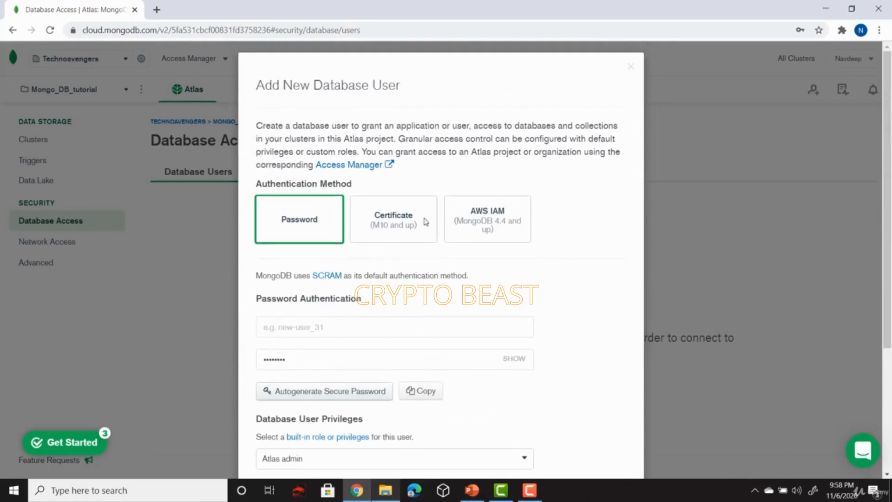
{"action": "scroll", "coordinate": [426, 222], "scroll_direction": "down", "scroll_amount": 2}
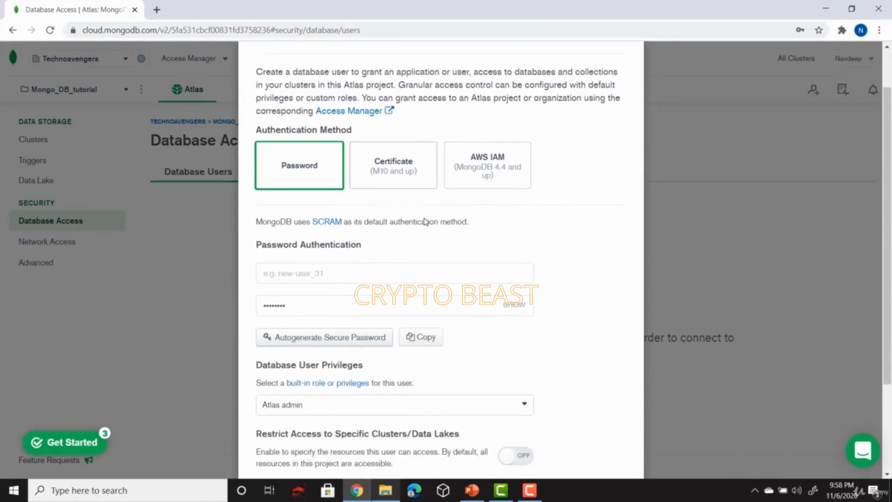
Add database user 'admin' with a password and the Atlas admin role
{"action": "left_click", "coordinate": [318, 271]}
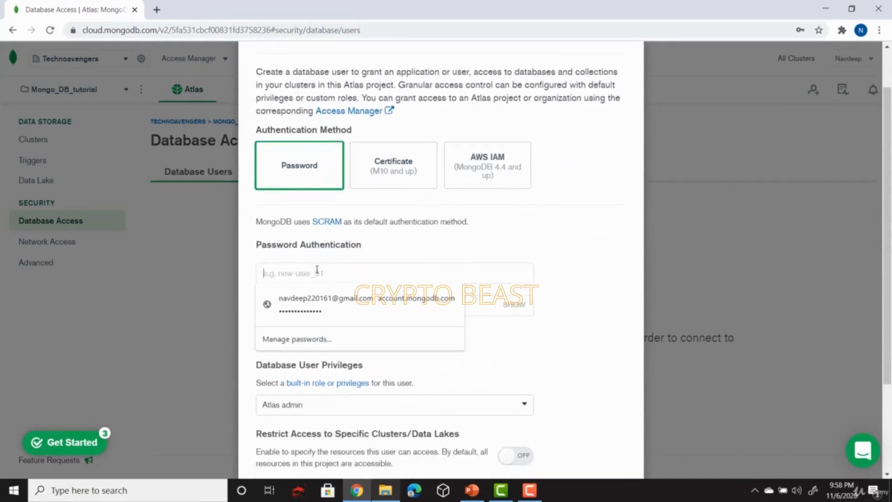
{"action": "type", "text": "admin"}
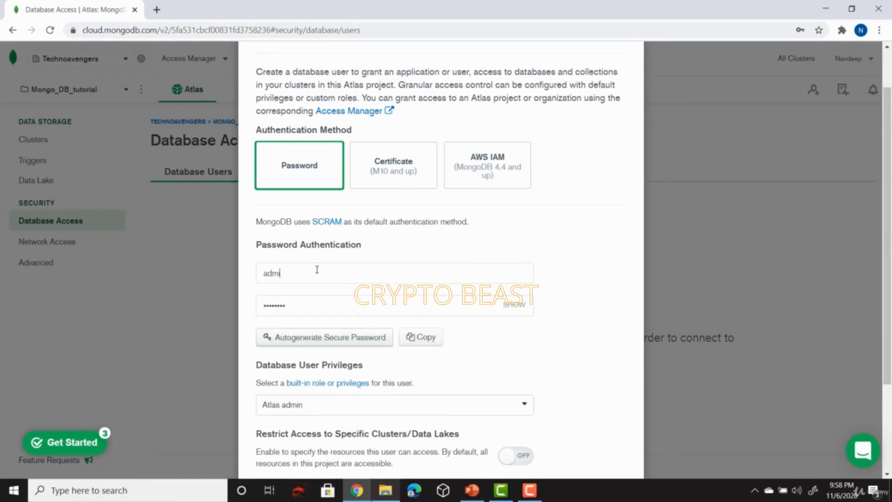
{"action": "left_click", "coordinate": [525, 308]}
{"action": "scroll", "coordinate": [527, 253], "scroll_direction": "down", "scroll_amount": 2}
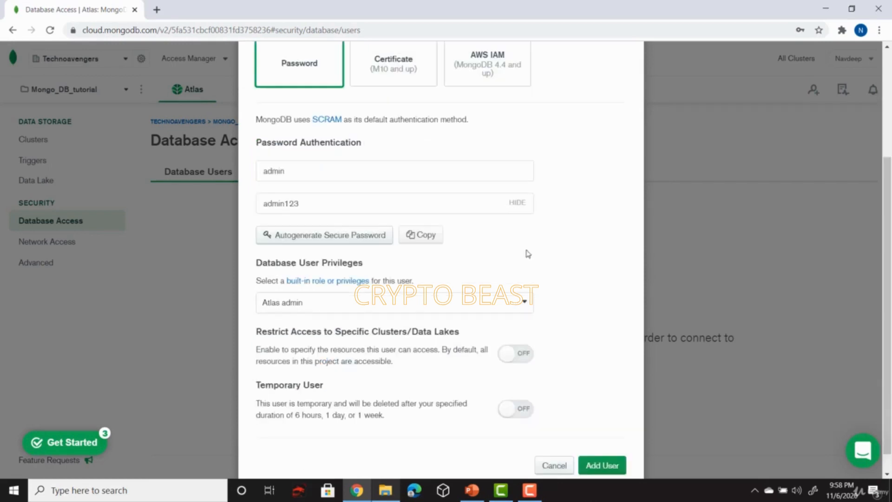
{"action": "left_click", "coordinate": [512, 301]}
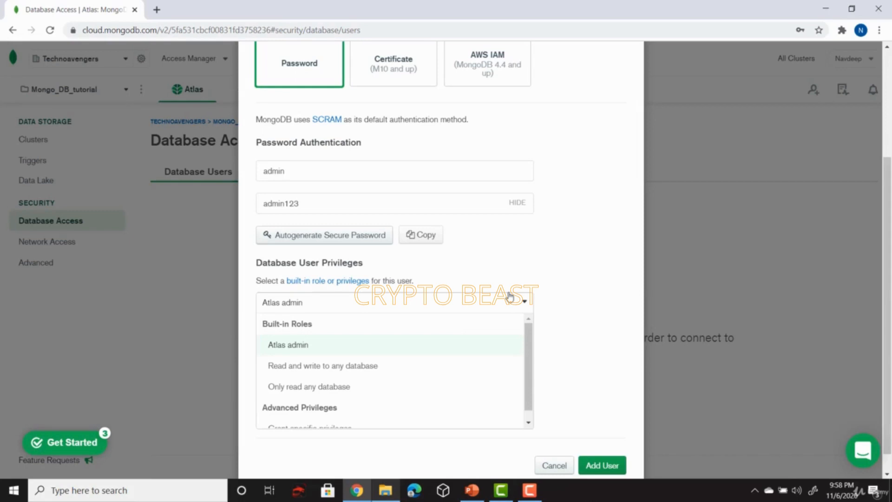
{"action": "left_click", "coordinate": [367, 355]}
{"action": "scroll", "coordinate": [423, 220], "scroll_direction": "down", "scroll_amount": 1}
{"action": "scroll", "coordinate": [424, 214], "scroll_direction": "up", "scroll_amount": 3}
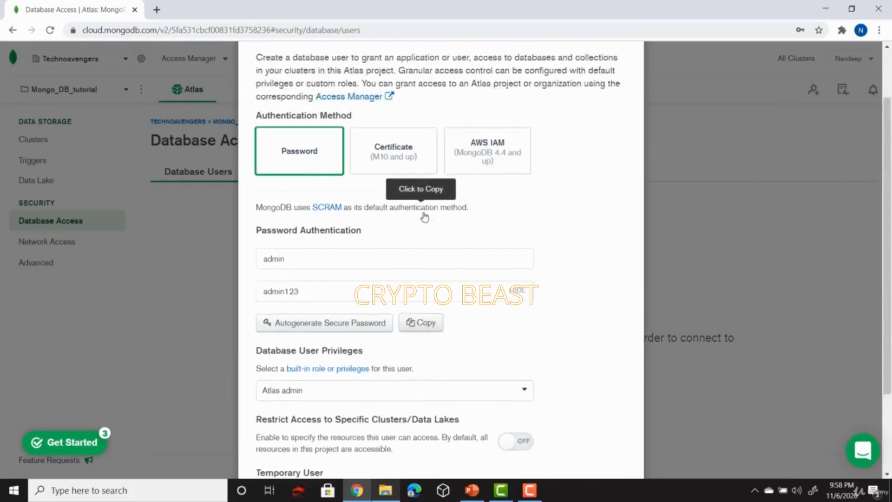
{"action": "scroll", "coordinate": [424, 217], "scroll_direction": "down", "scroll_amount": 3}
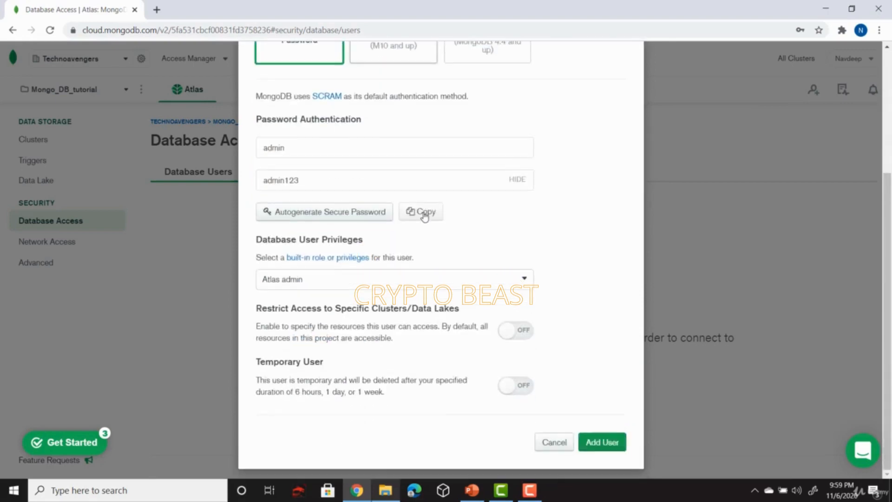
{"action": "left_click", "coordinate": [603, 441]}
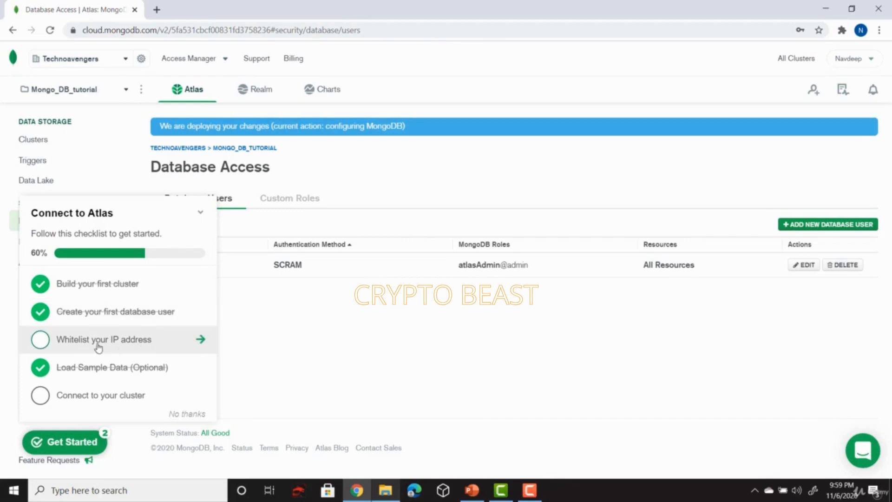
Add this computer's current IP address to the Network Access list
{"action": "left_click", "coordinate": [152, 346]}
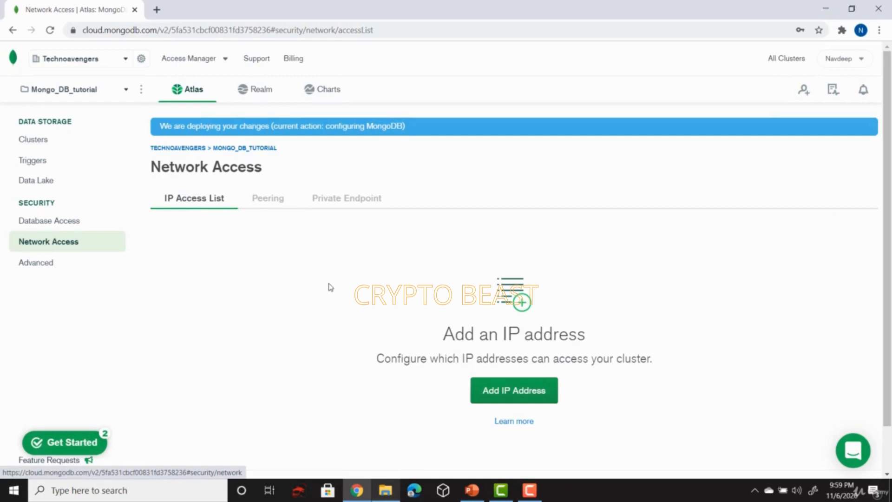
{"action": "left_click", "coordinate": [504, 399]}
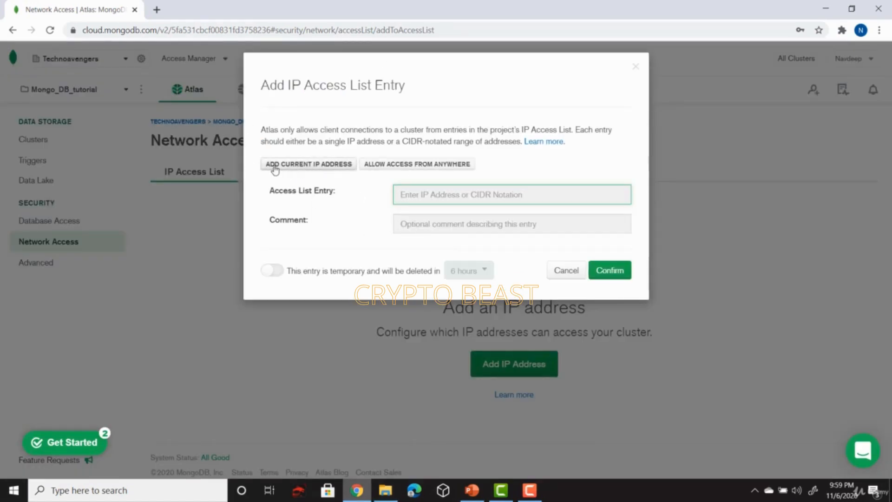
{"action": "left_click", "coordinate": [298, 167]}
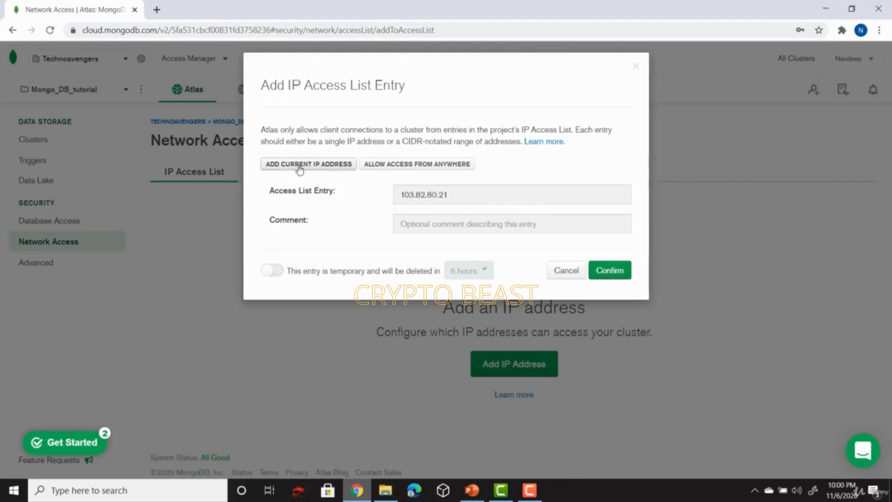
{"action": "left_click", "coordinate": [616, 274]}
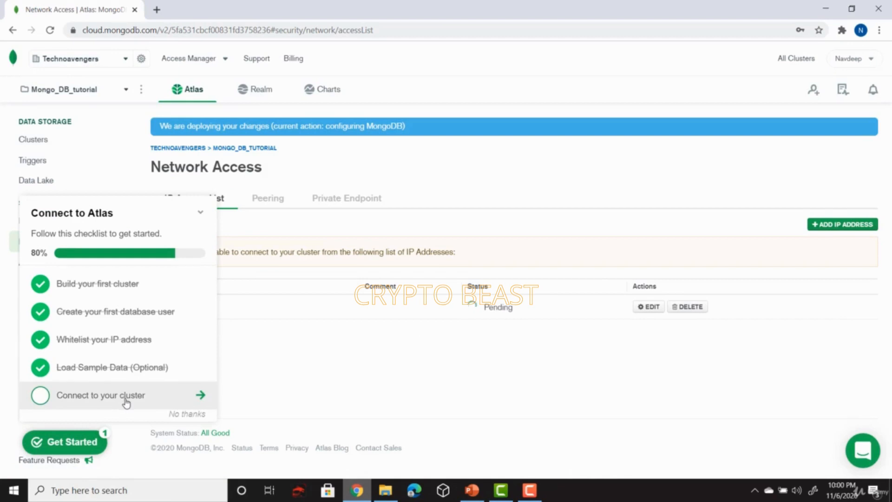
{"action": "left_click", "coordinate": [125, 403]}
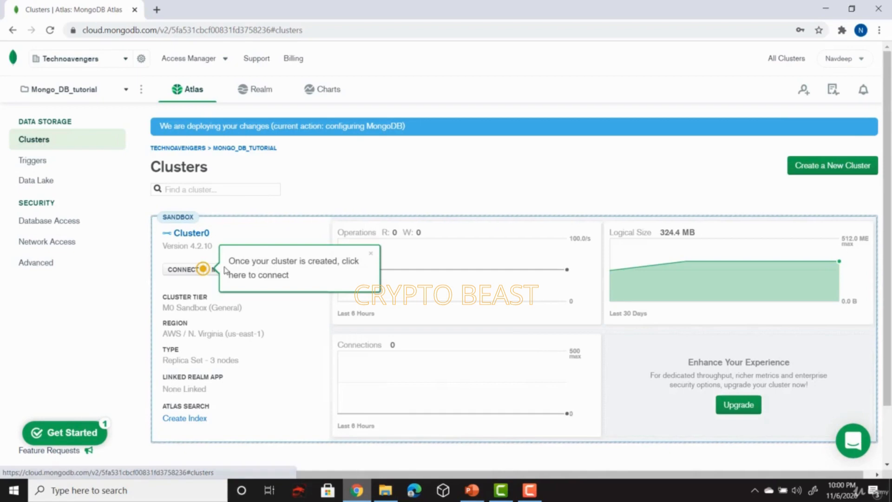
Open Cluster0's Connect dialog and choose the mongo shell option
{"action": "left_click", "coordinate": [183, 270]}
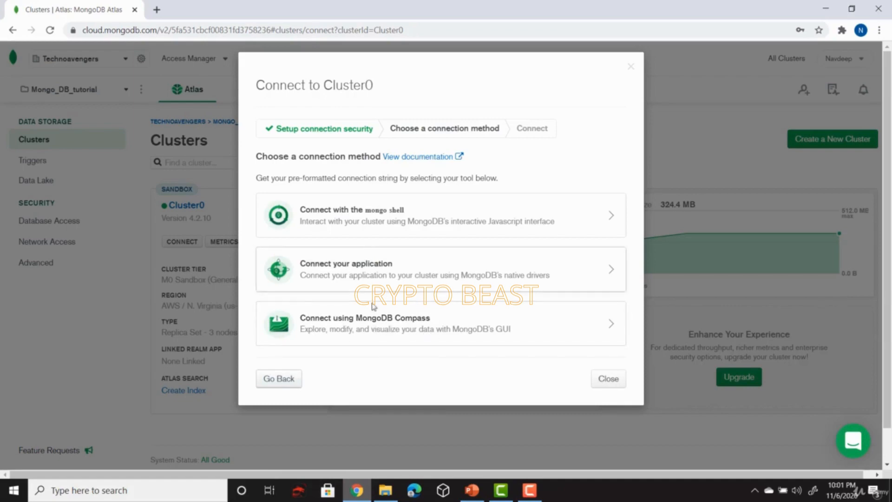
{"action": "left_click", "coordinate": [379, 224]}
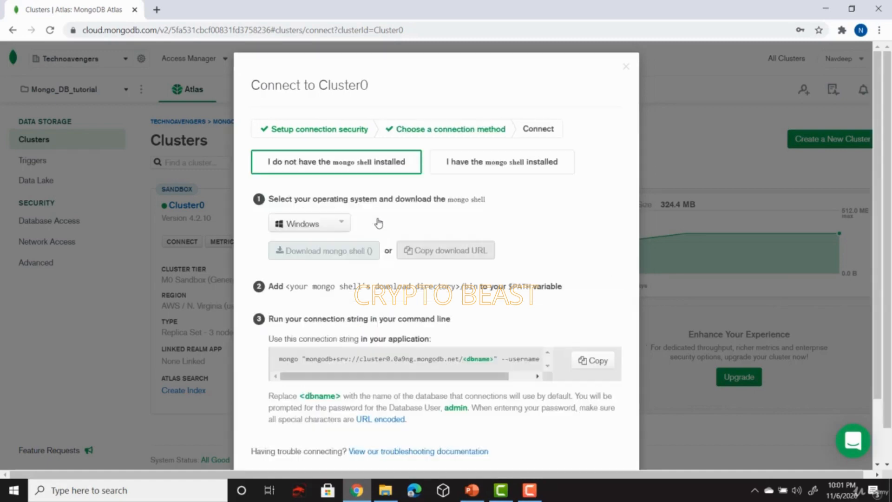
Download mongo shell 4.4.1 for Windows
{"action": "scroll", "coordinate": [380, 224], "scroll_direction": "down", "scroll_amount": 1}
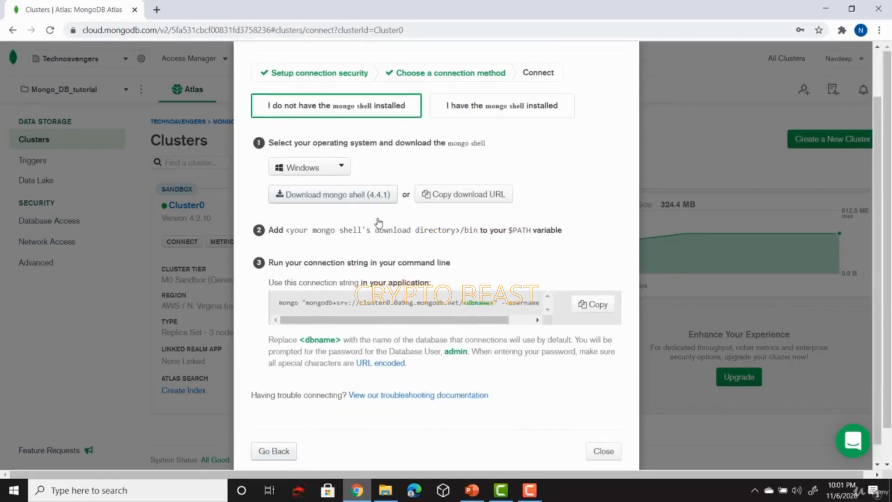
{"action": "left_click", "coordinate": [341, 164]}
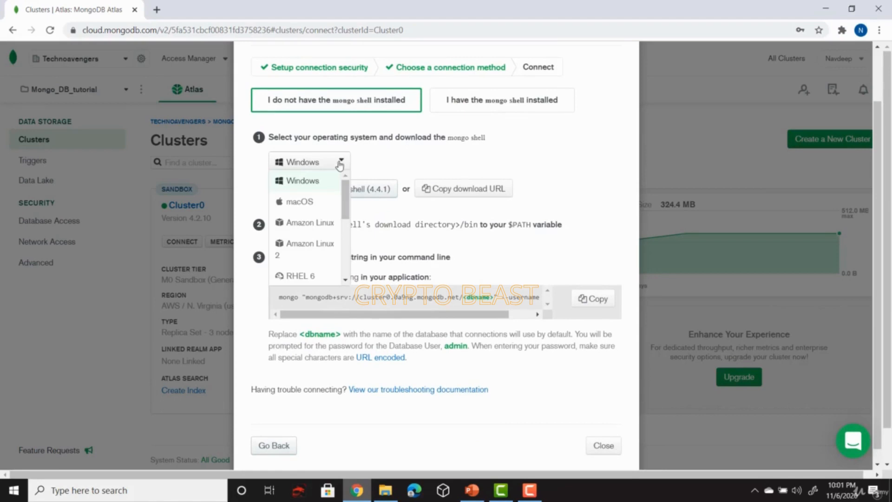
{"action": "left_click", "coordinate": [313, 186]}
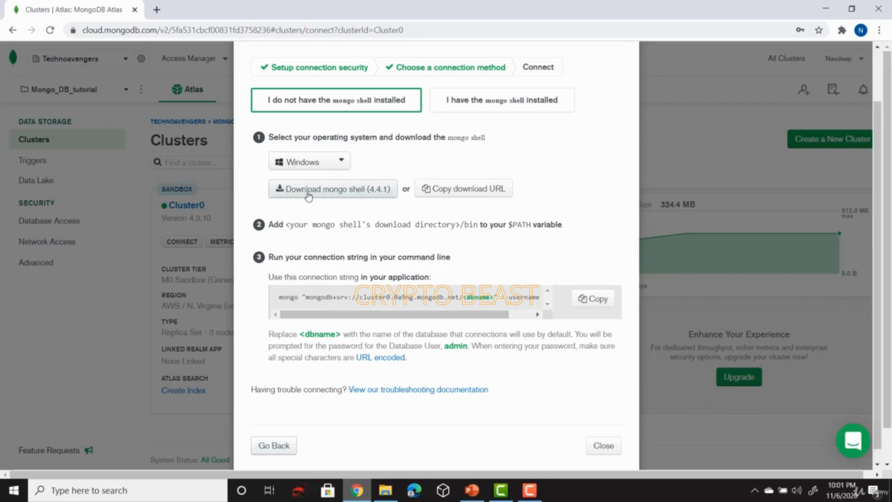
{"action": "left_click", "coordinate": [336, 192]}
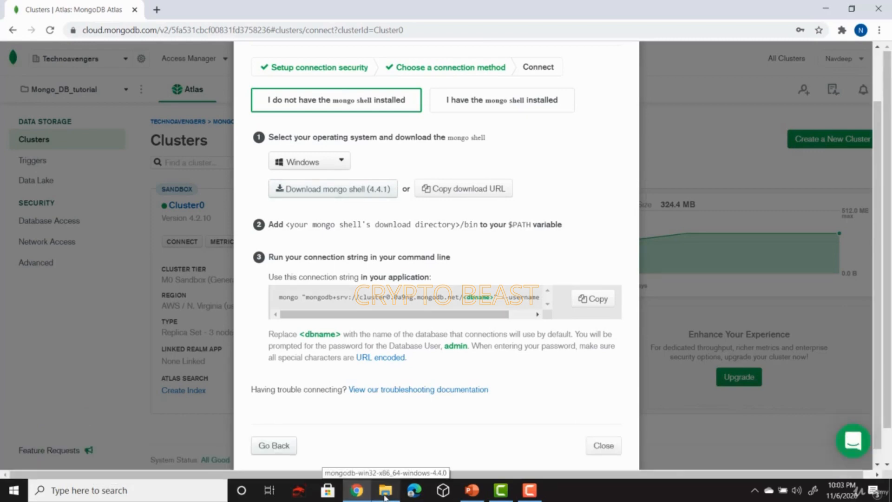
Navigate into the extracted mongodb-win32-x86_64-windows-4.4.0 bin folder in File Explorer
{"action": "left_click", "coordinate": [386, 492]}
{"action": "left_click", "coordinate": [314, 196]}
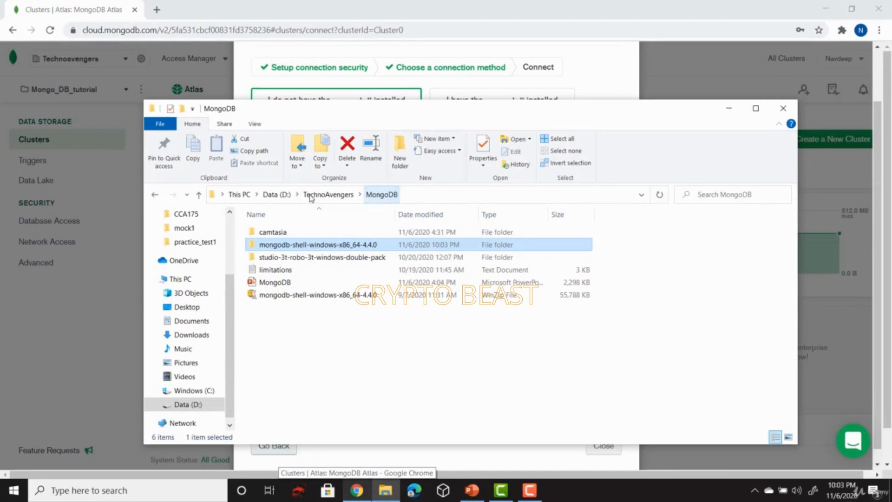
{"action": "left_click", "coordinate": [312, 297]}
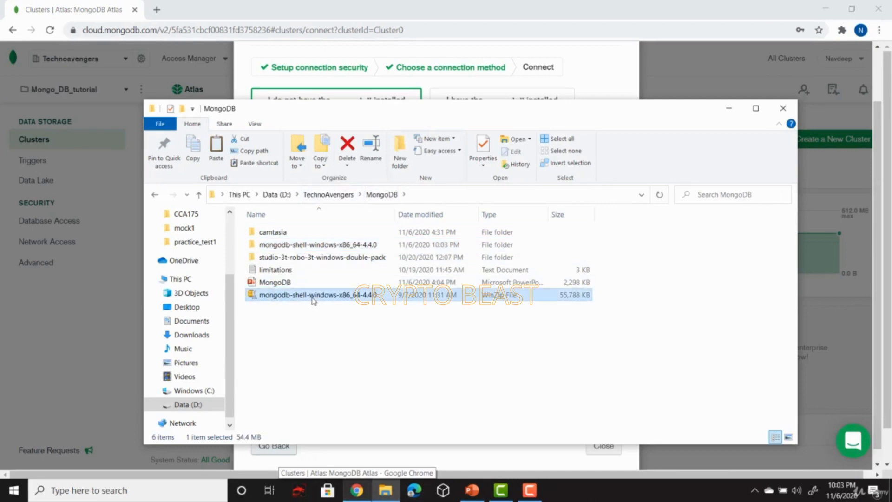
{"action": "double_click", "coordinate": [333, 245]}
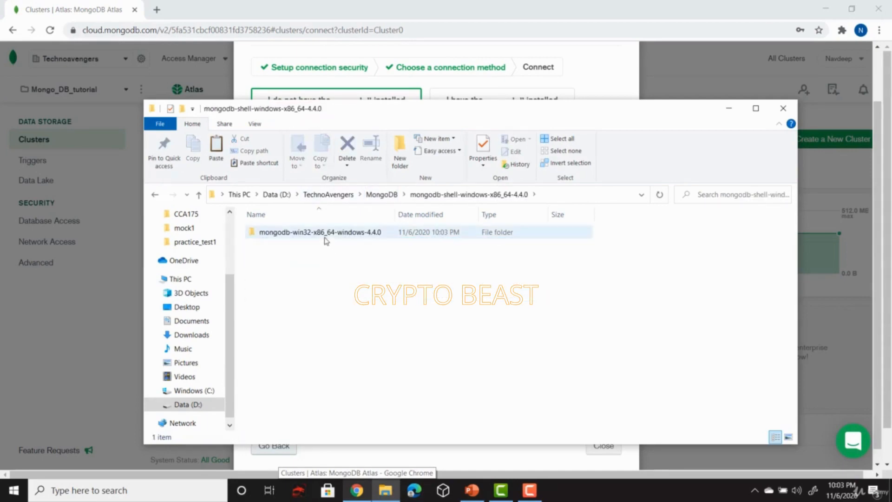
{"action": "double_click", "coordinate": [325, 233]}
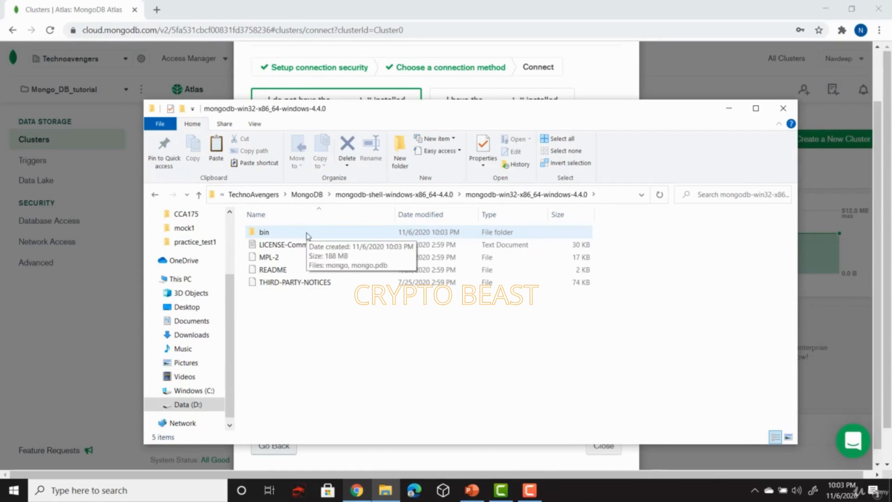
{"action": "double_click", "coordinate": [306, 233]}
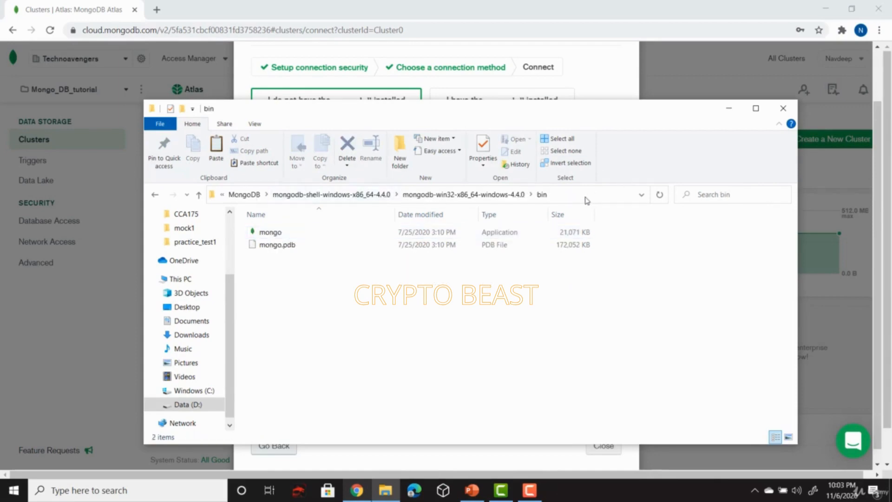
Copy the bin folder's full path from the address bar, then show This PC
{"action": "left_click", "coordinate": [587, 197]}
{"action": "right_click", "coordinate": [383, 195]}
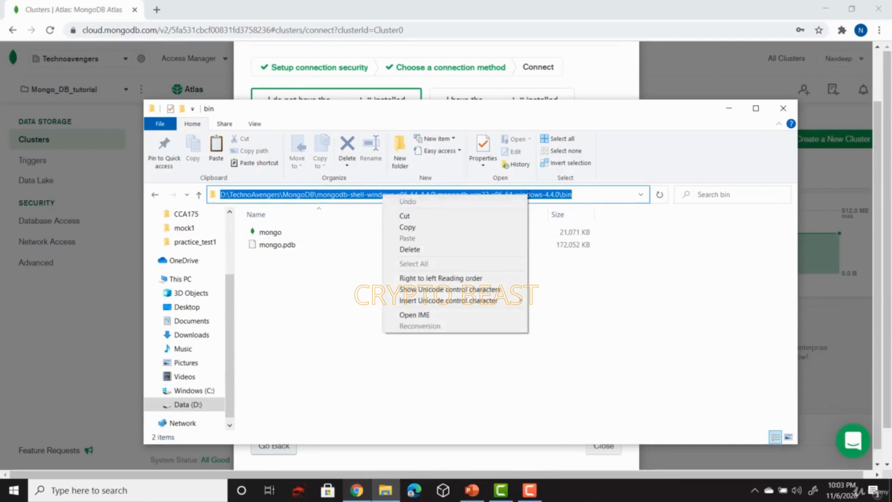
{"action": "left_click", "coordinate": [508, 227]}
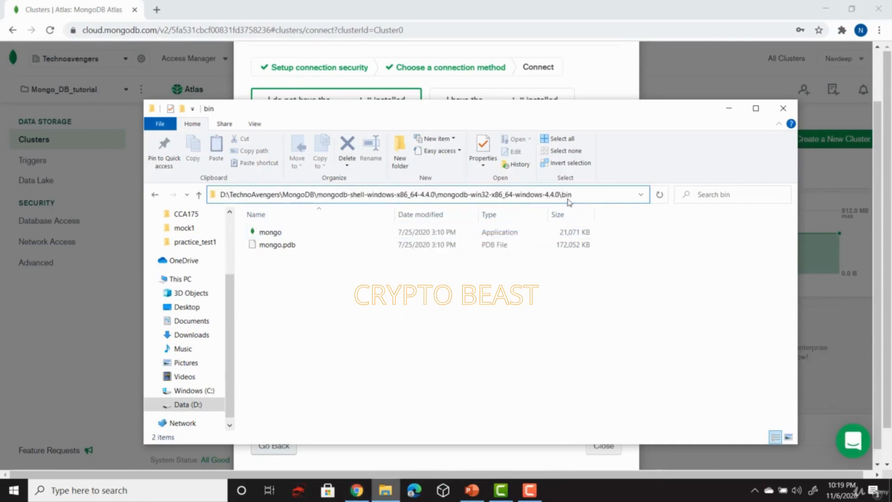
{"action": "double_click", "coordinate": [590, 197]}
{"action": "double_click", "coordinate": [591, 197]}
{"action": "left_click", "coordinate": [590, 197]}
{"action": "double_click", "coordinate": [590, 197]}
{"action": "mouse_move", "coordinate": [591, 196]}
{"action": "left_mouse_down"}
{"action": "mouse_move", "coordinate": [602, 196]}
{"action": "mouse_move", "coordinate": [251, 193]}
{"action": "mouse_move", "coordinate": [607, 190]}
{"action": "left_mouse_up"}
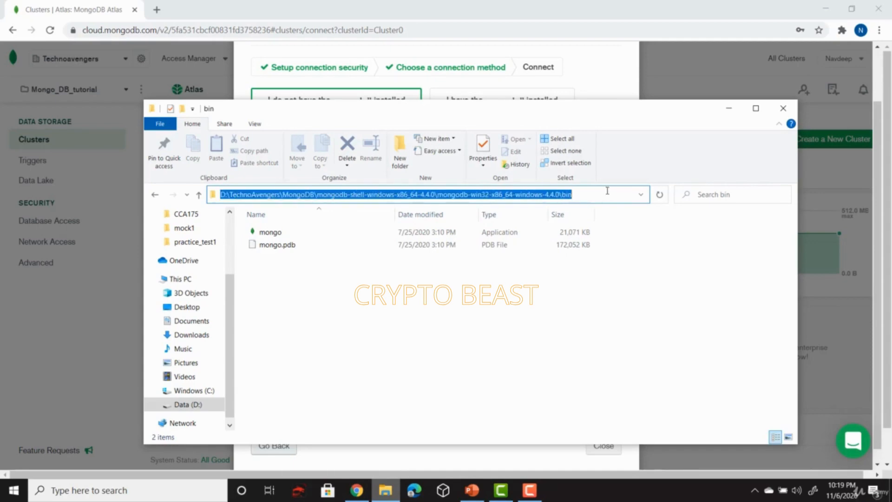
{"action": "left_click", "coordinate": [608, 191]}
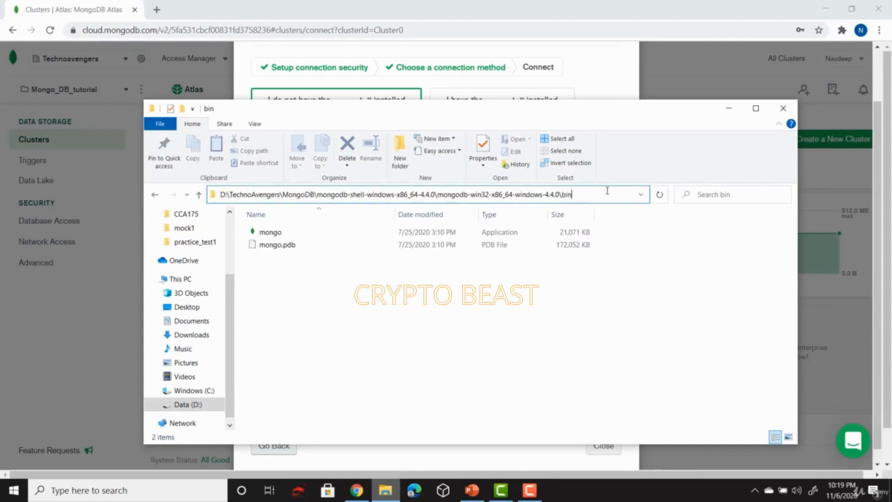
{"action": "left_click", "coordinate": [189, 279]}
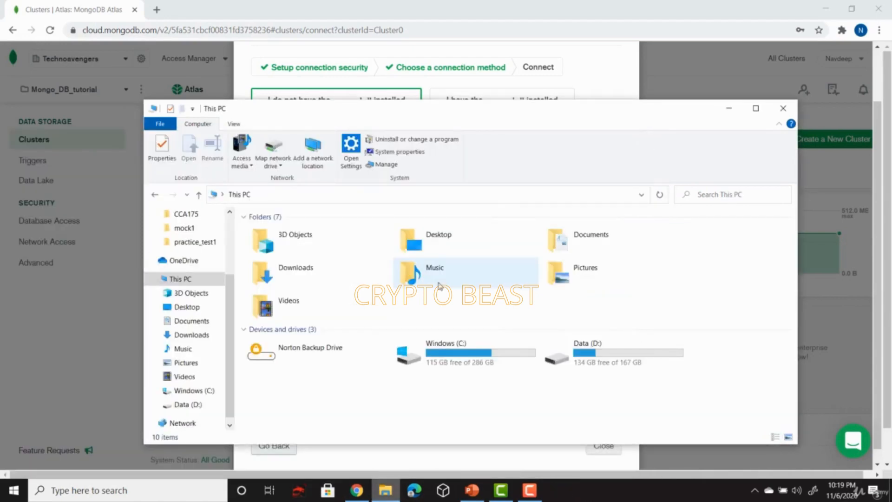
Open the Environment Variables dialog via This PC's Properties and Advanced system settings
{"action": "right_click", "coordinate": [290, 408]}
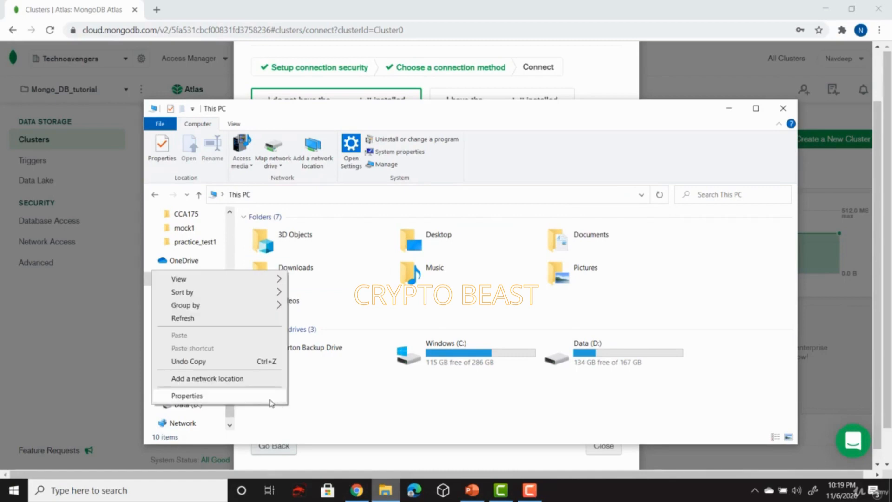
{"action": "left_click", "coordinate": [268, 396]}
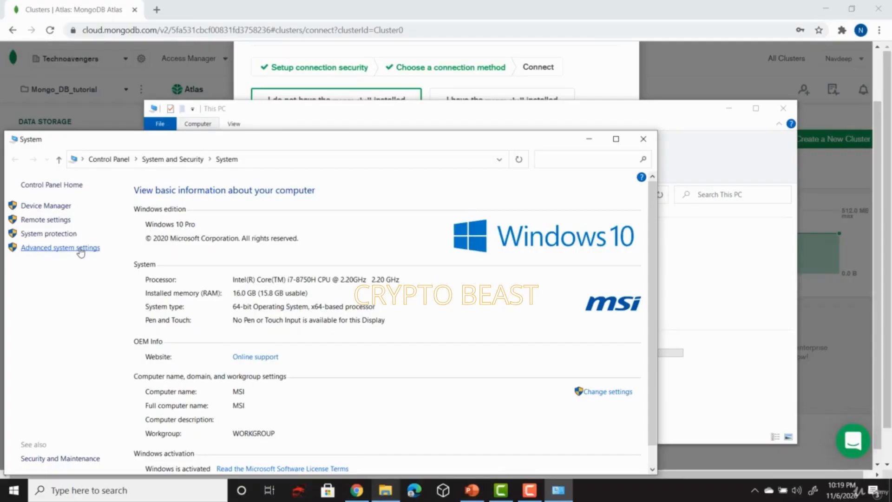
{"action": "left_click", "coordinate": [80, 249]}
{"action": "left_click", "coordinate": [294, 311]}
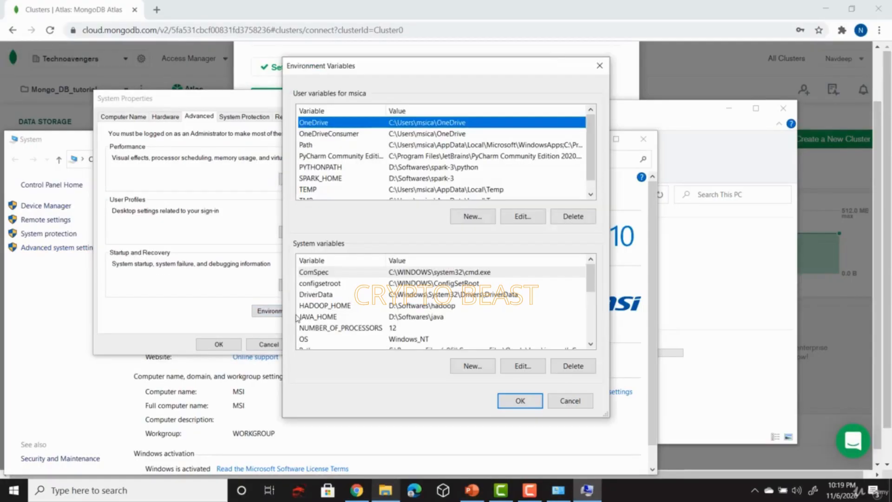
Edit the system Path's mongodb entry to end in mongodb-win32-x86_64-windows-4.4.0\bin
{"action": "scroll", "coordinate": [407, 288], "scroll_direction": "down", "scroll_amount": 2}
{"action": "left_click", "coordinate": [406, 286]}
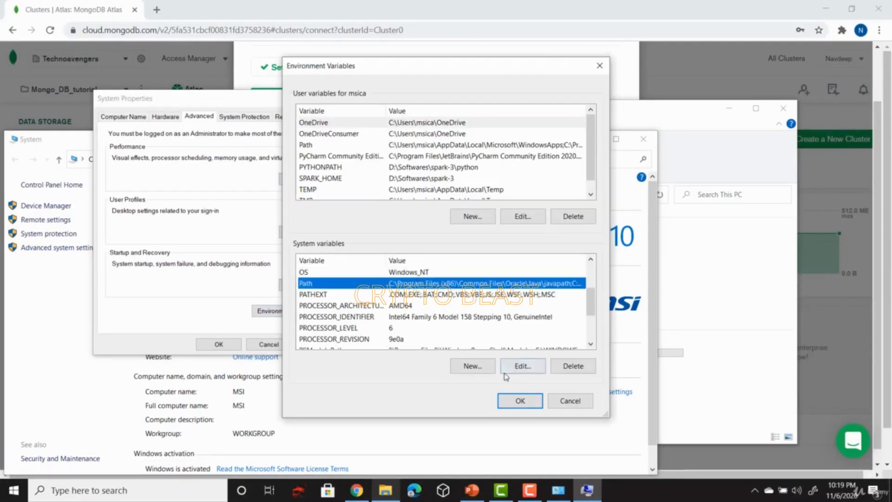
{"action": "left_click", "coordinate": [522, 366]}
{"action": "scroll", "coordinate": [419, 233], "scroll_direction": "down", "scroll_amount": 5}
{"action": "double_click", "coordinate": [347, 331]}
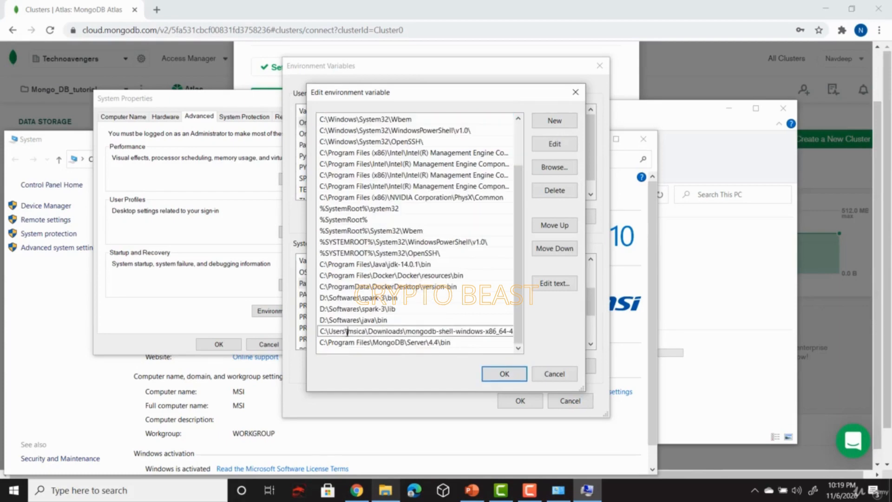
{"action": "left_click_drag", "start_coordinate": [347, 331], "coordinate": [549, 327]}
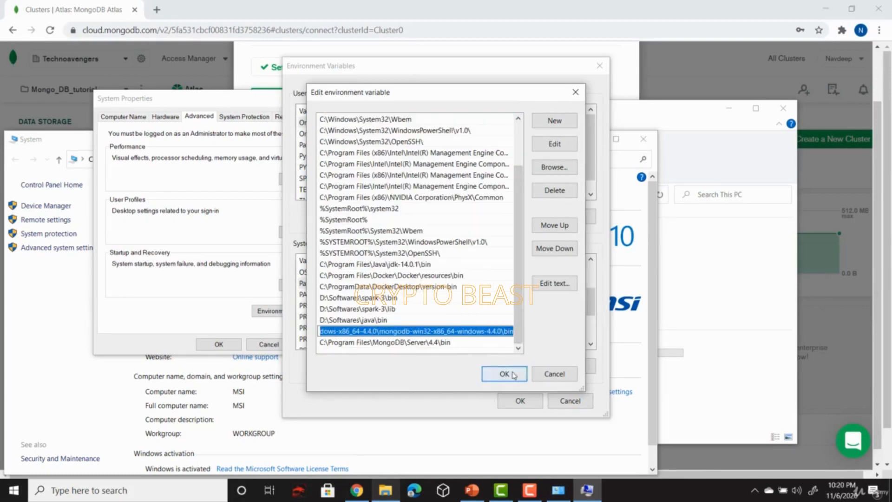
{"action": "left_click", "coordinate": [504, 374]}
Confirm the changes and close System Properties, system information and This PC windows
{"action": "left_click", "coordinate": [520, 402]}
{"action": "left_click", "coordinate": [219, 344]}
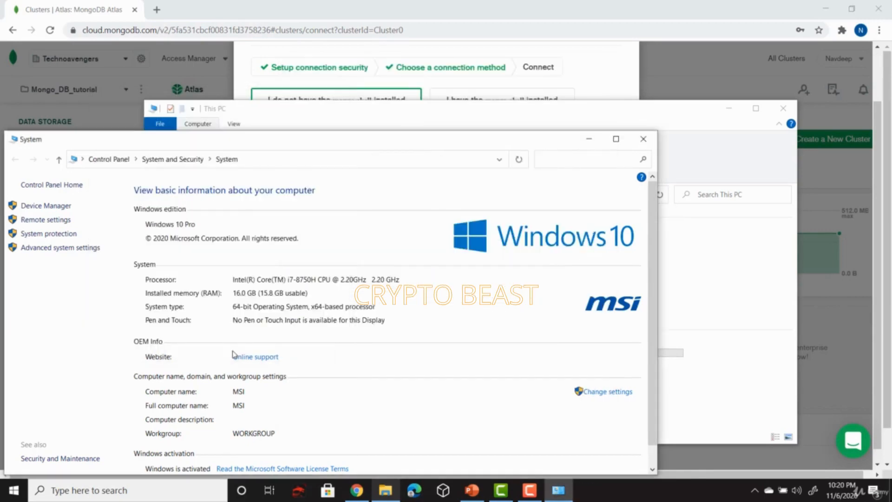
{"action": "left_click", "coordinate": [643, 139]}
{"action": "left_click", "coordinate": [783, 108]}
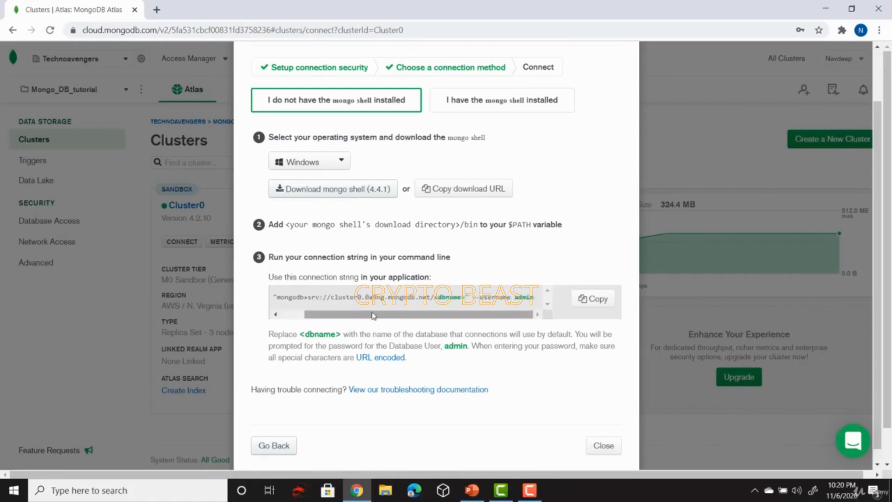
Copy the Atlas mongo shell connection string and paste it into a new Command Prompt
{"action": "left_click", "coordinate": [591, 299]}
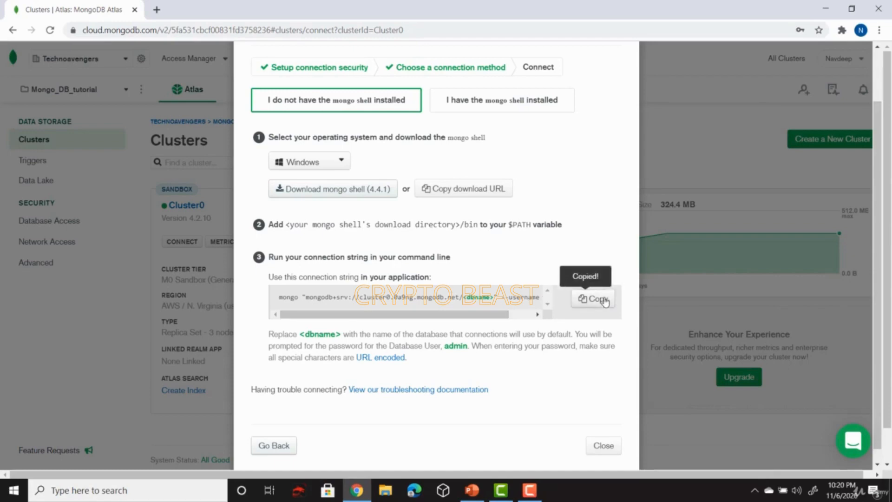
{"action": "left_click", "coordinate": [183, 492]}
{"action": "type", "text": "cmd"}
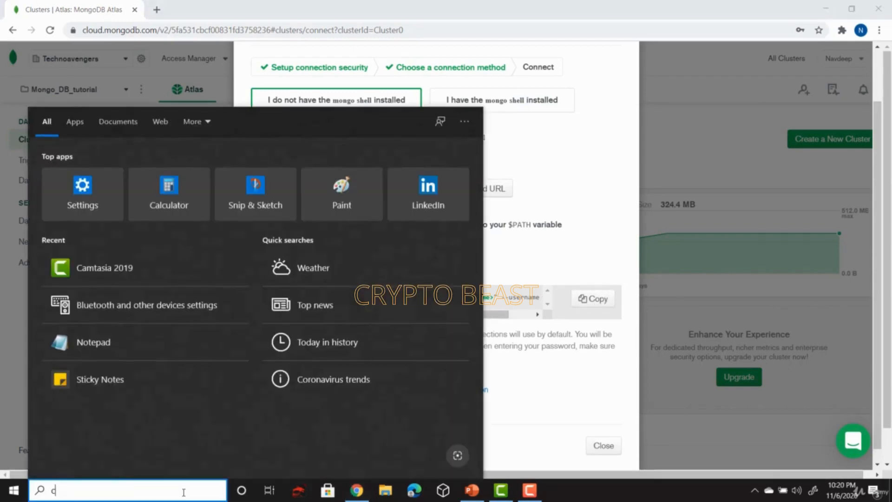
{"action": "key", "text": "Return"}
{"action": "key", "text": "ctrl+v"}
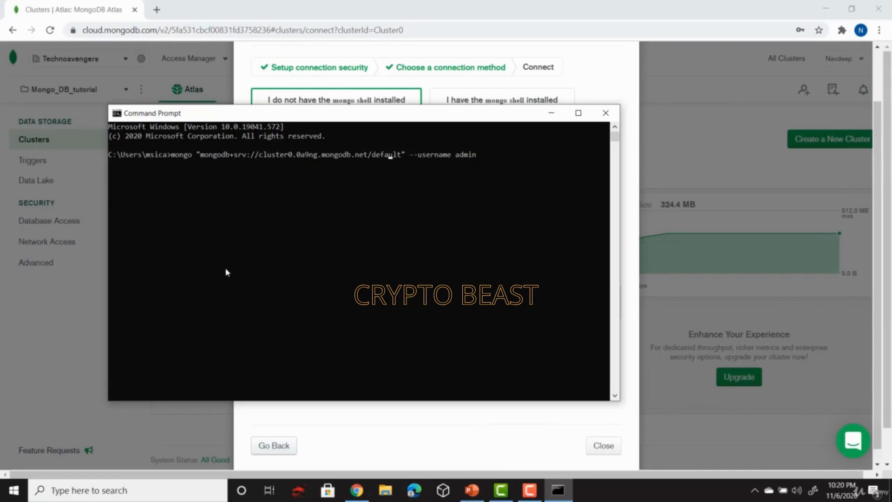
Run the mongo command with database 'default' and submit the database user's password
{"action": "key", "text": "Left"}
{"action": "key", "text": "Left"}
{"action": "key", "text": "Left"}
{"action": "key", "text": "Left"}
{"action": "key", "text": "Right"}
{"action": "key", "text": "Right"}
{"action": "key", "text": "Right"}
{"action": "key", "text": "Return"}
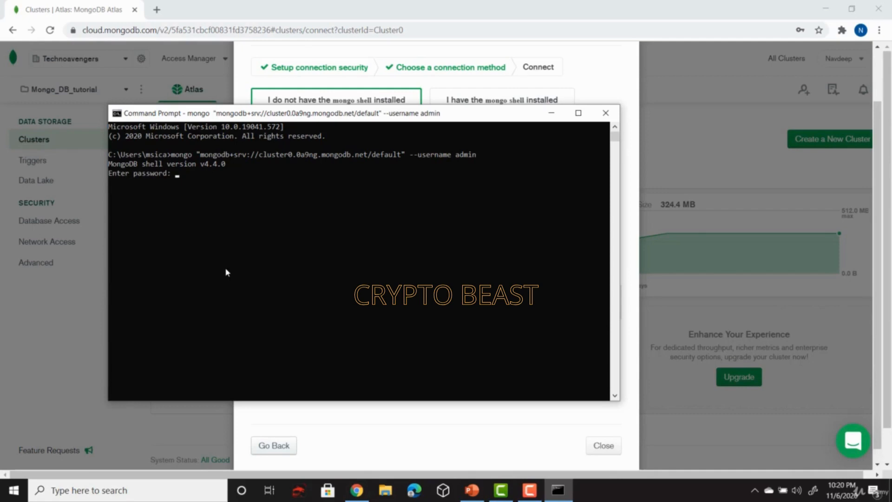
{"action": "key", "text": "Return"}
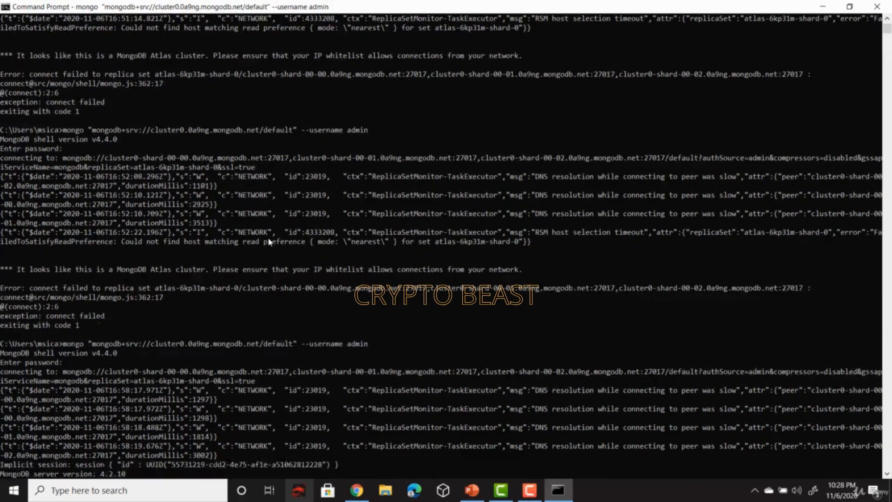
Check the shell output for the Cluster0 PRIMARY prompt and server version 4.2.10
{"action": "scroll", "coordinate": [269, 242], "scroll_direction": "down", "scroll_amount": 7}
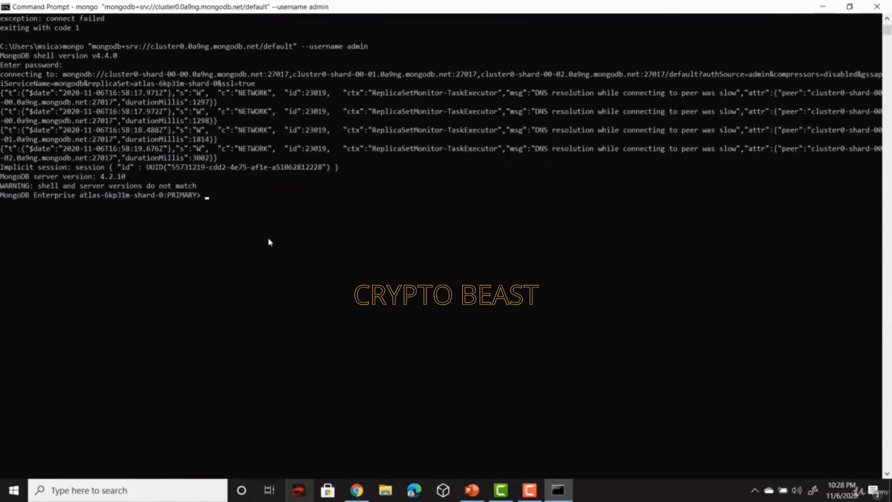
{"action": "scroll", "coordinate": [269, 241], "scroll_direction": "down", "scroll_amount": 1}
{"action": "scroll", "coordinate": [269, 242], "scroll_direction": "up", "scroll_amount": 1}
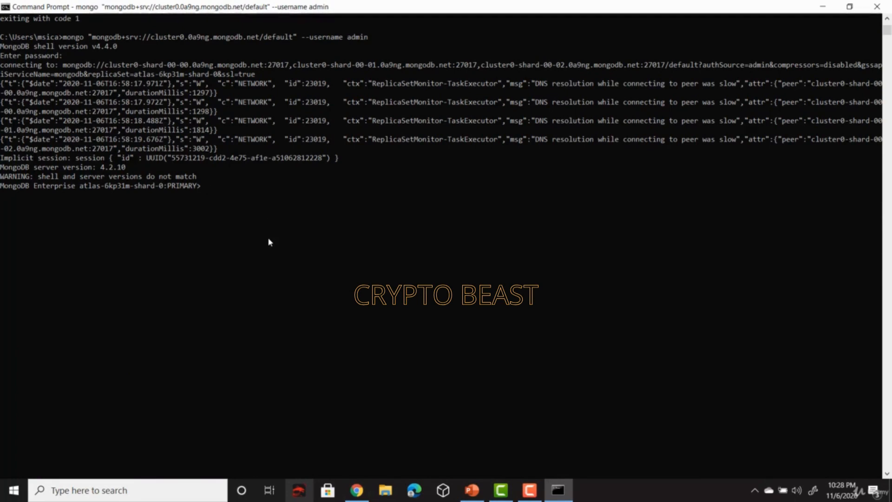
{"action": "left_click_drag", "start_coordinate": [2, 188], "coordinate": [200, 186]}
{"action": "left_click", "coordinate": [254, 212]}
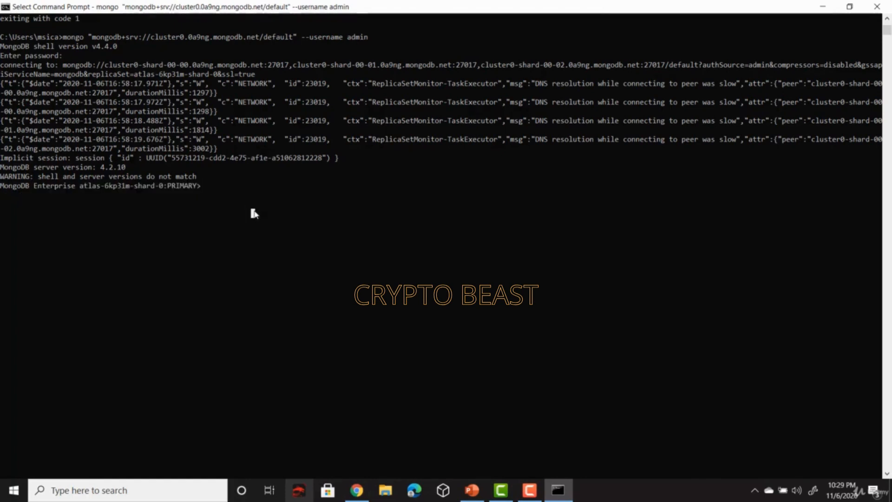
Return to Chrome's Network Access page, briefly open a tab typing 'whats', then close it
{"action": "left_click", "coordinate": [357, 491]}
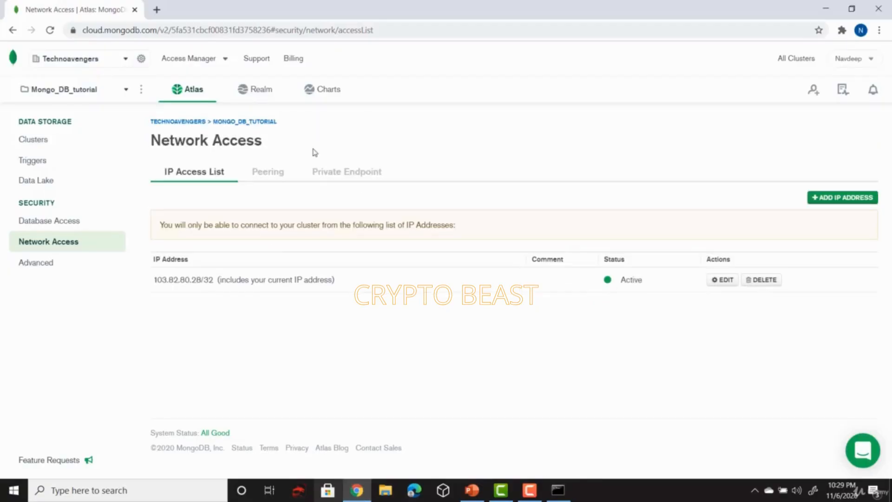
{"action": "left_click", "coordinate": [165, 15]}
{"action": "type", "text": "whats"}
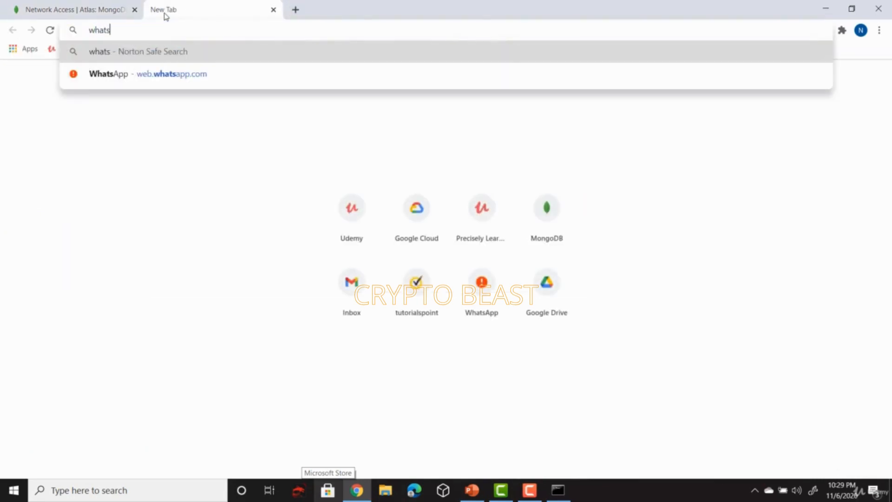
{"action": "key", "text": "BackSpace"}
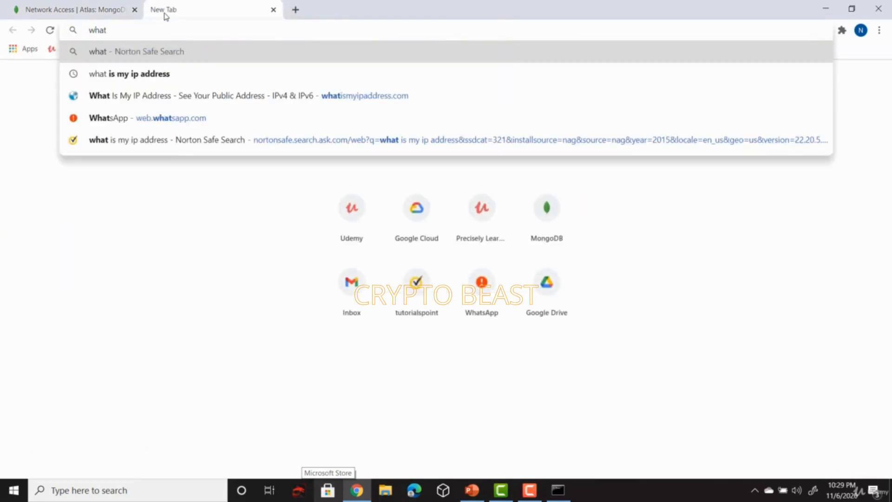
{"action": "left_click", "coordinate": [273, 10]}
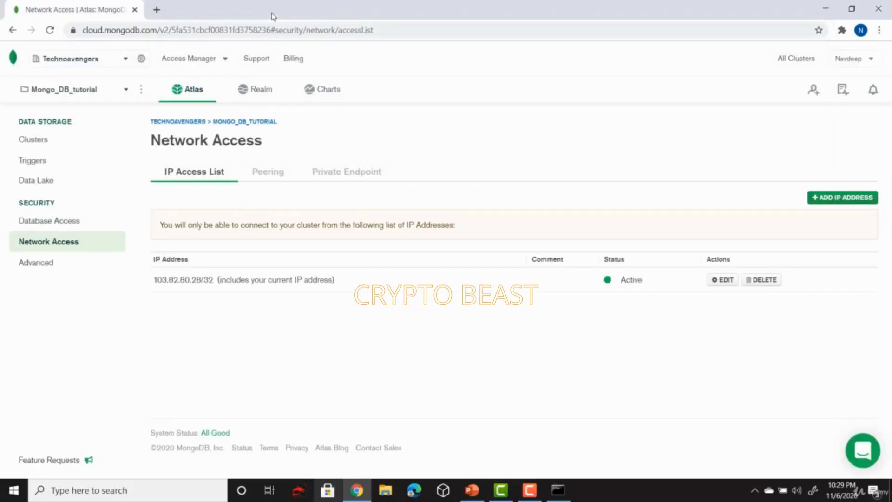